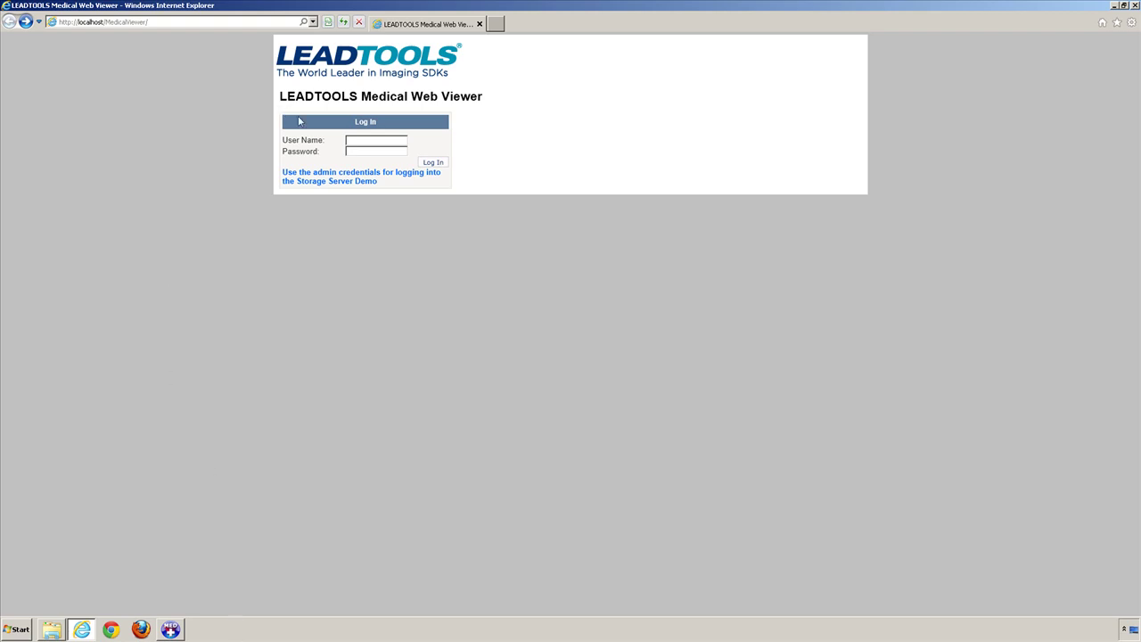
# - Log in as Administrator, filling in the account password from the saved credentials
pyautogui.click(355, 142)
pyautogui.click(356, 141)
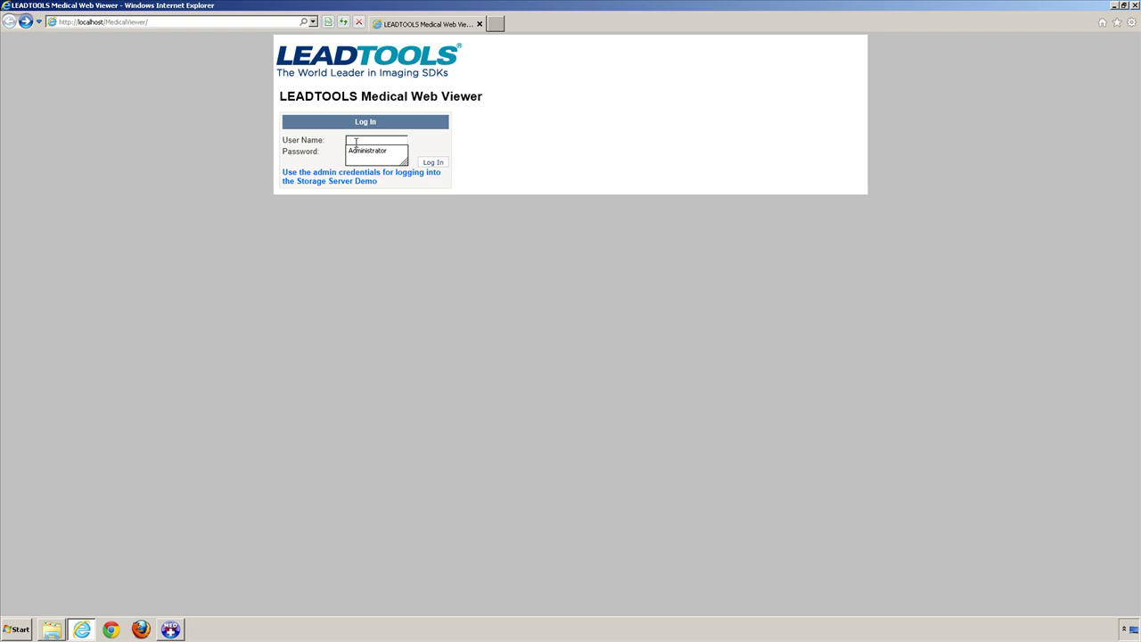
pyautogui.press('Down')
pyautogui.press('Return')
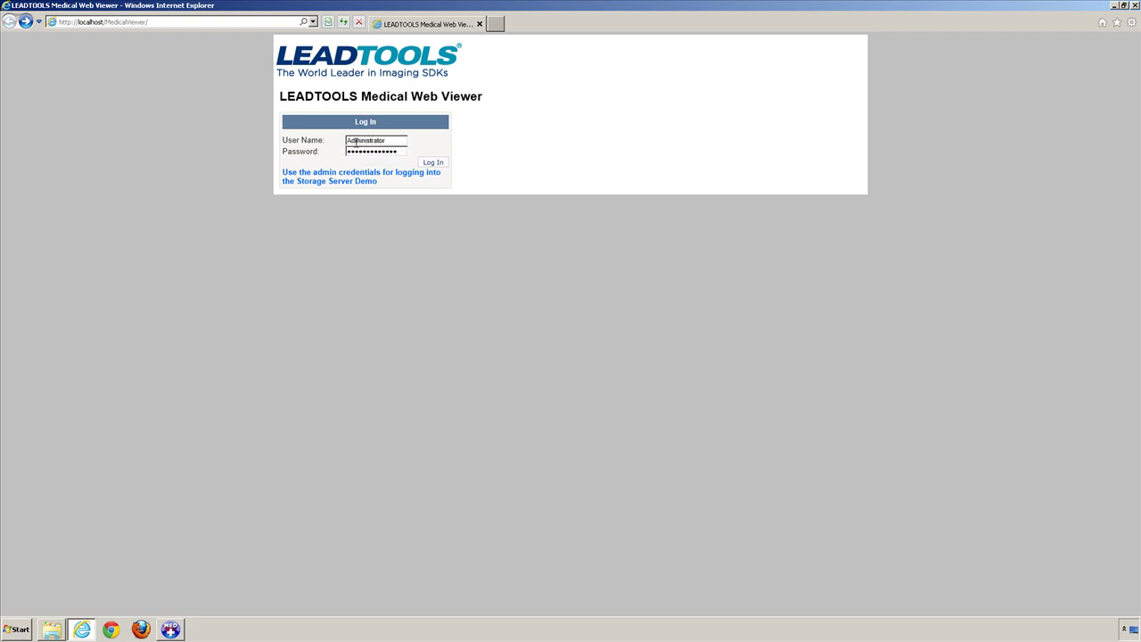
pyautogui.press('Return')
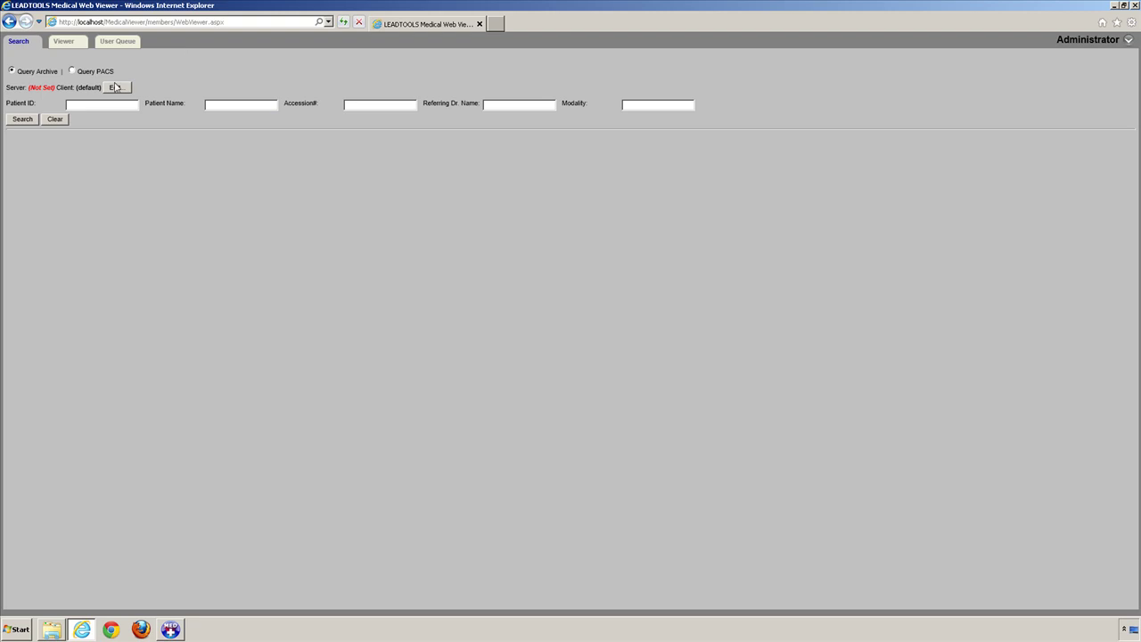
# - View the remote PACS connection settings and cancel without changing them
pyautogui.click(116, 87)
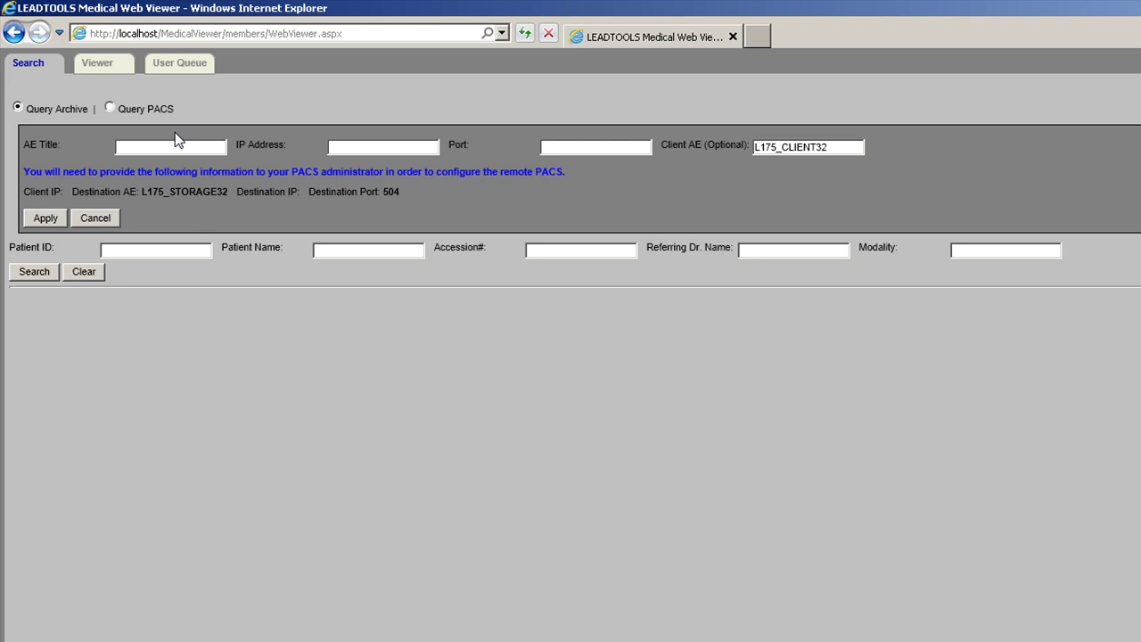
pyautogui.click(99, 216)
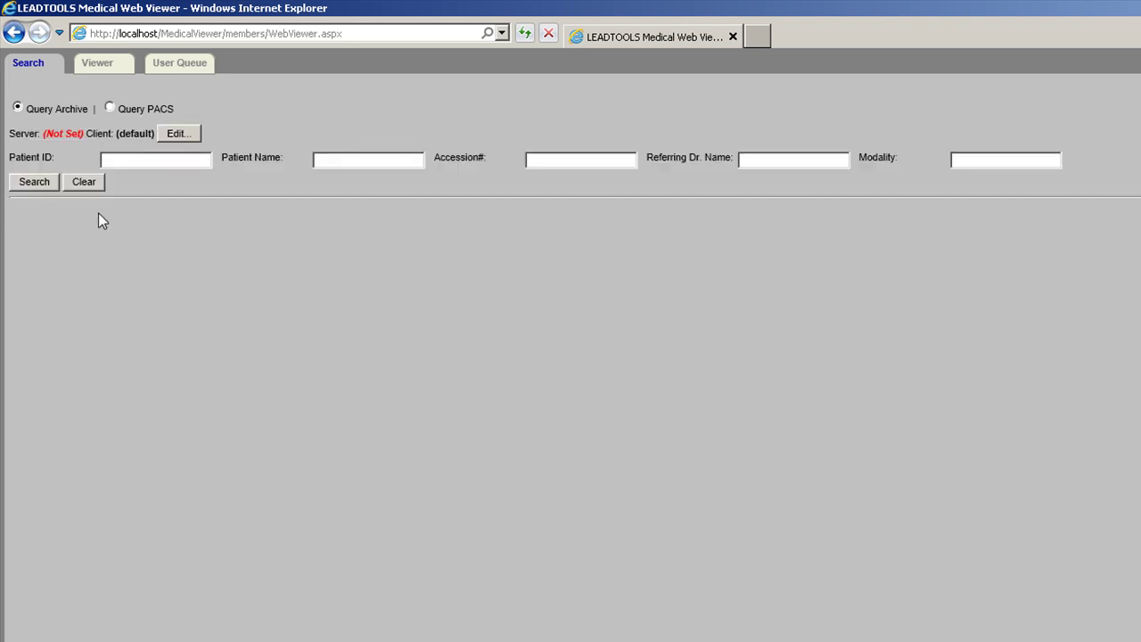
# - Search the archive without filters and open the Foot AP series of the CR foot 2V study, dismissing the license notice
pyautogui.click(43, 187)
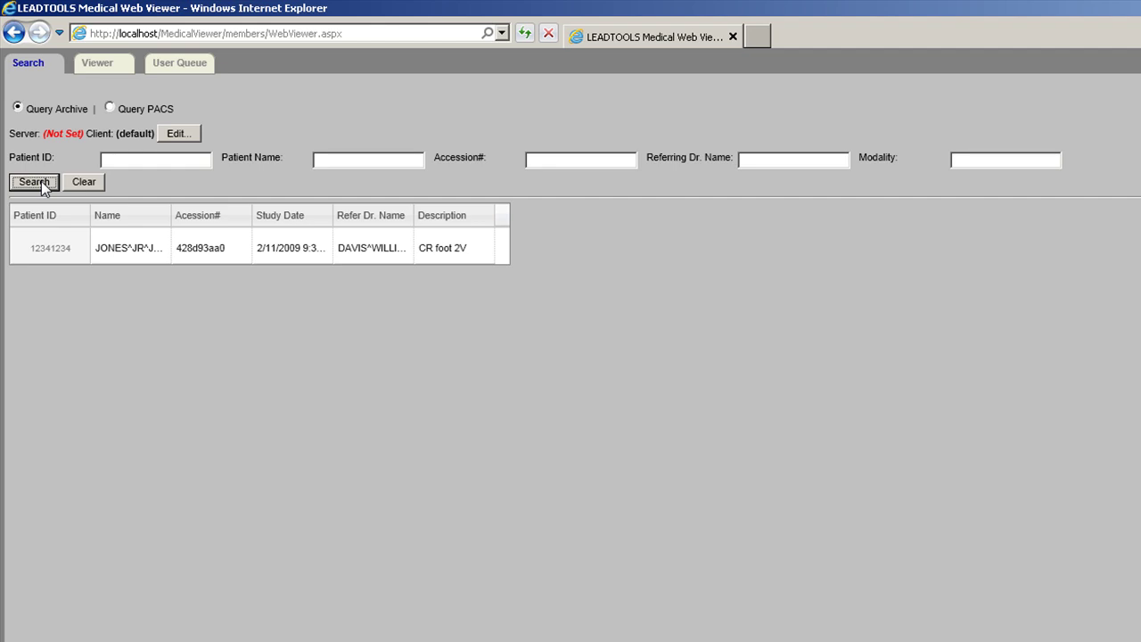
pyautogui.click(58, 248)
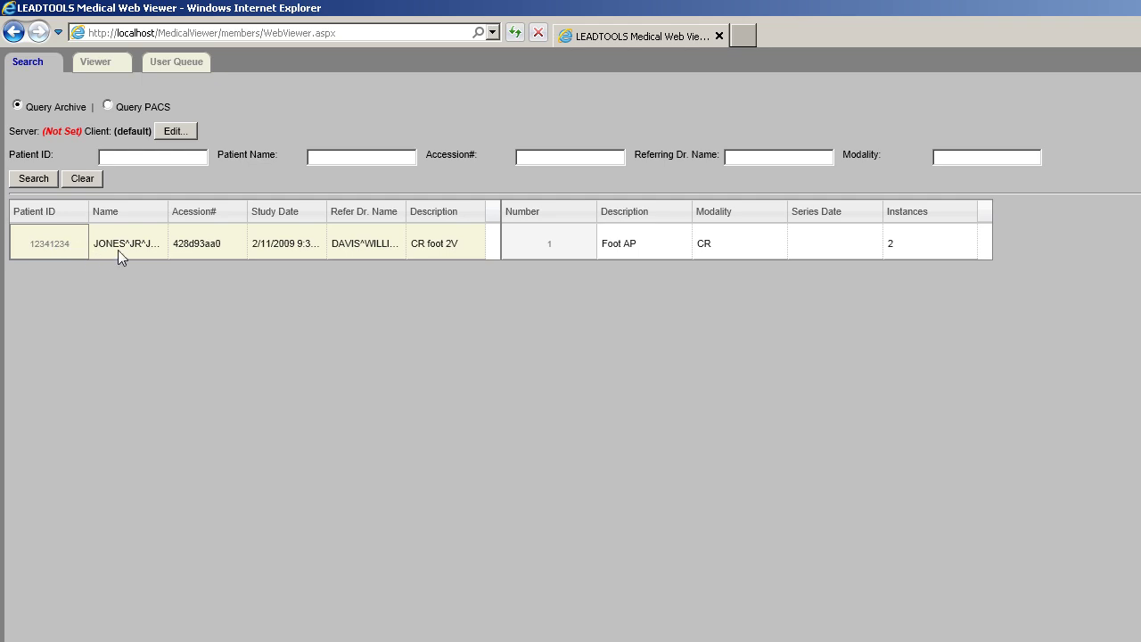
pyautogui.doubleClick(548, 247)
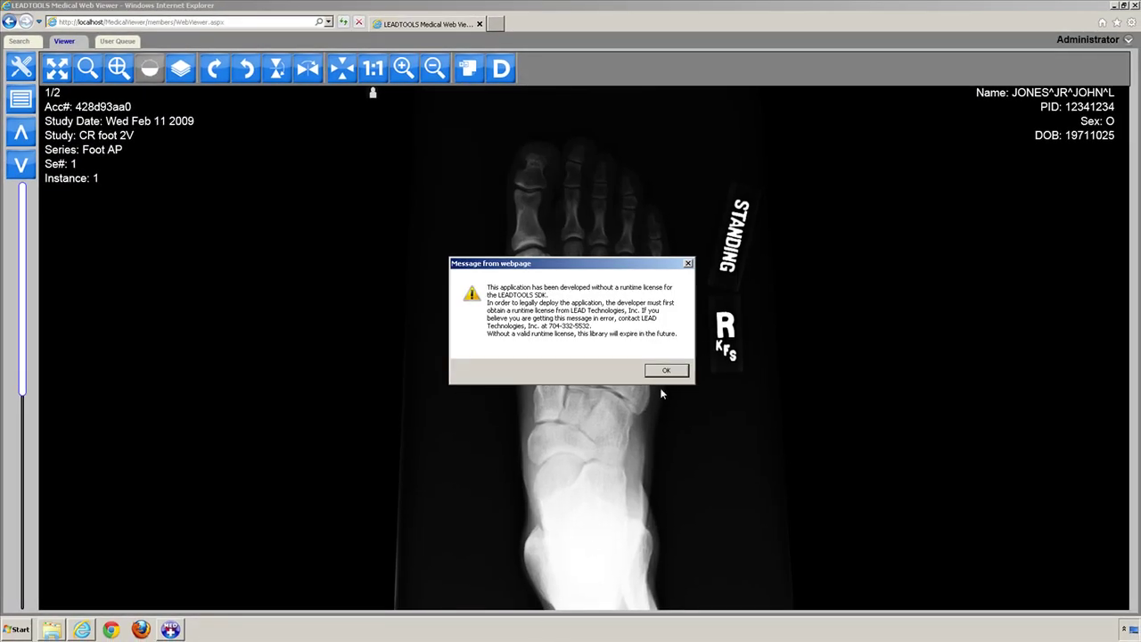
pyautogui.click(666, 370)
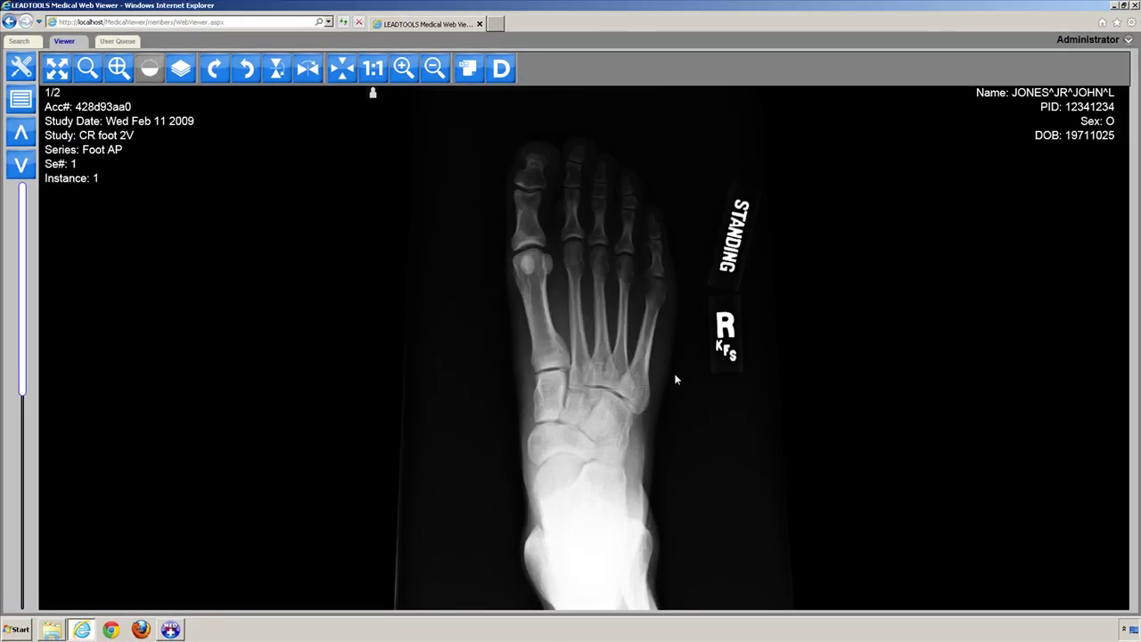
# - Hide the row of viewing tools above the image and show it again
pyautogui.click(150, 67)
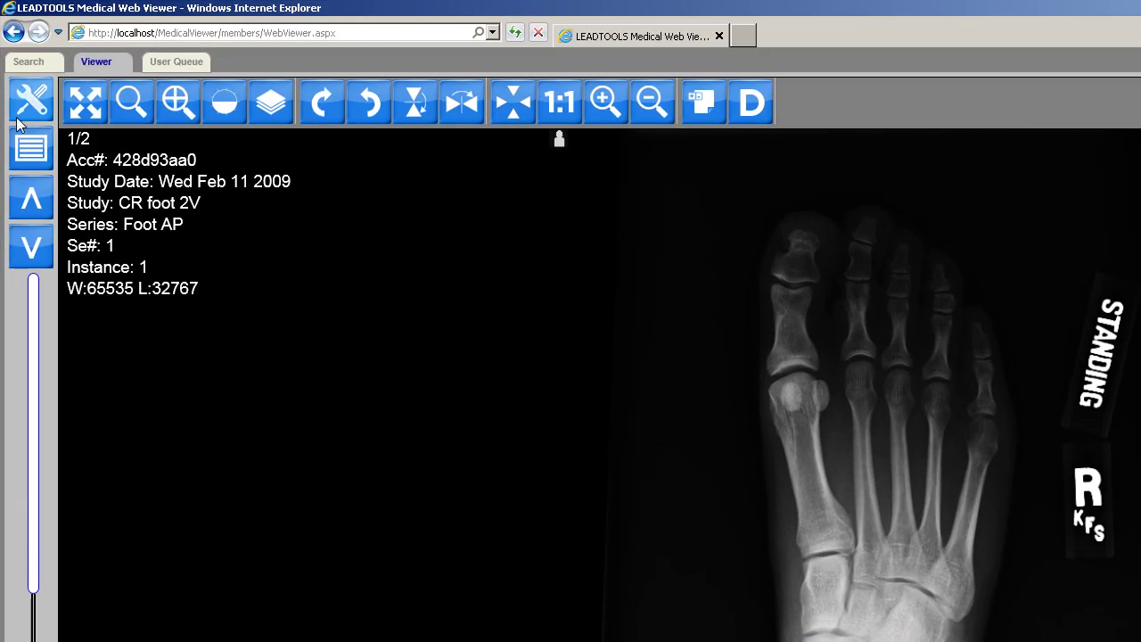
pyautogui.click(20, 121)
pyautogui.click(19, 121)
# - Pan the foot X-ray around the viewer and adjust its magnification with the Zoom tool
pyautogui.click(84, 106)
pyautogui.moveTo(502, 298); pyautogui.dragTo(730, 365)
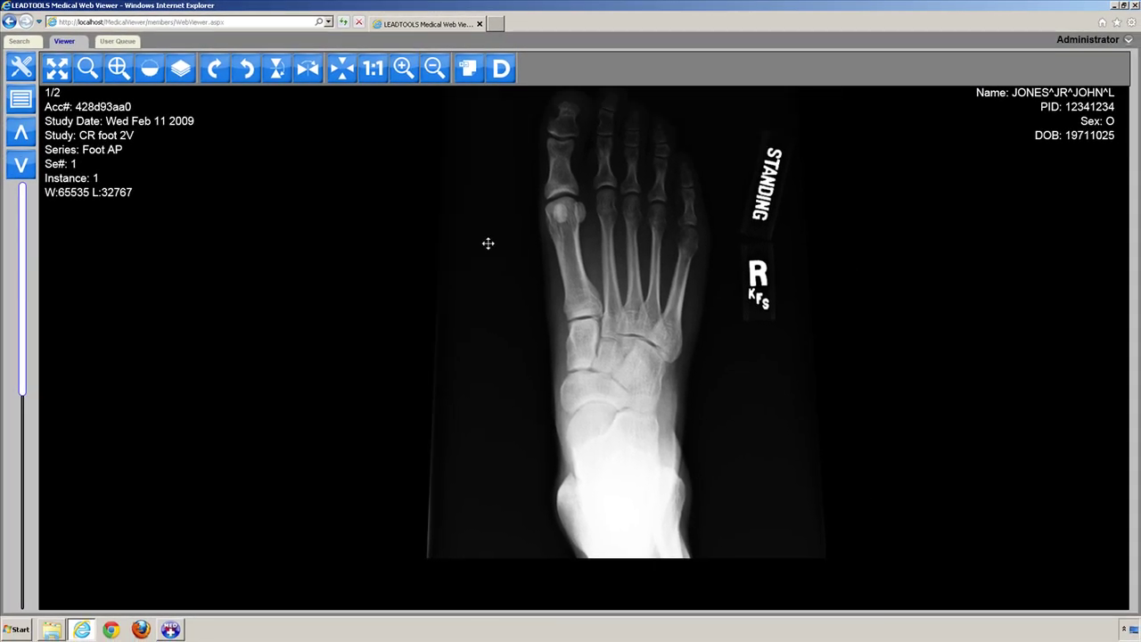
pyautogui.moveTo(488, 243); pyautogui.dragTo(462, 294)
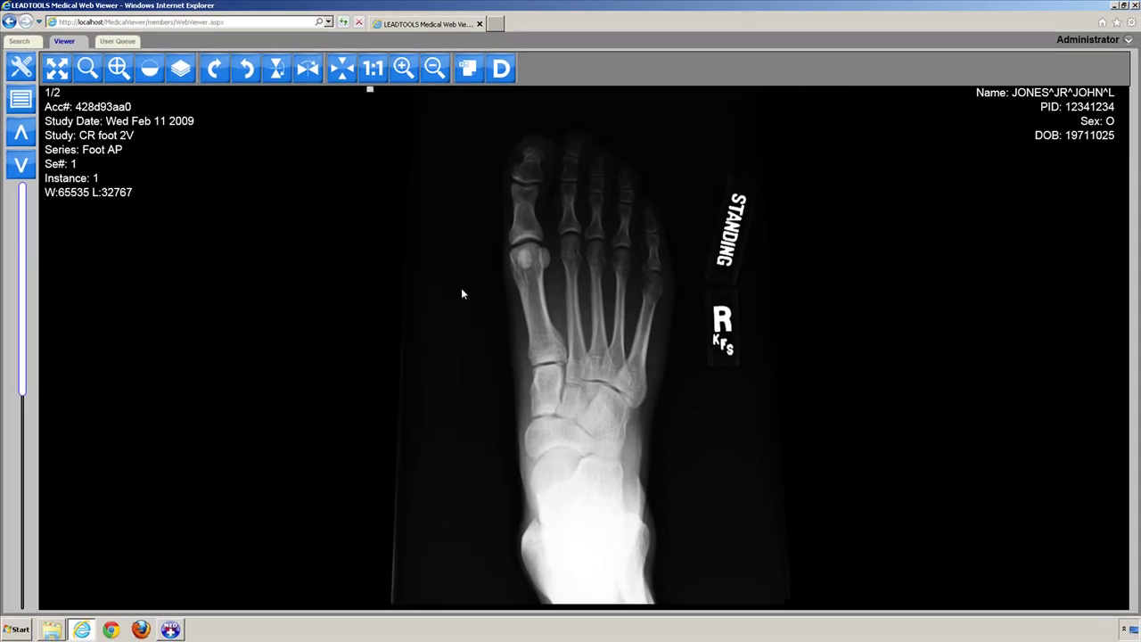
pyautogui.moveTo(460, 288); pyautogui.dragTo(438, 297)
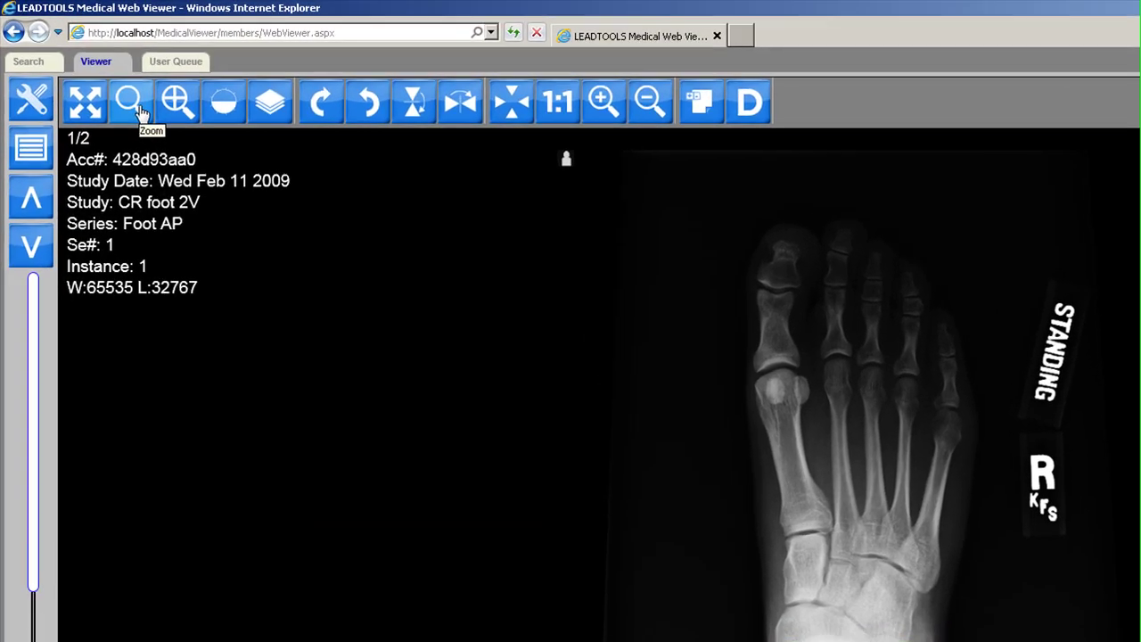
pyautogui.click(141, 109)
pyautogui.moveTo(466, 313)
pyautogui.mouseDown()
pyautogui.moveTo(480, 371)
pyautogui.moveTo(462, 303)
pyautogui.mouseUp()
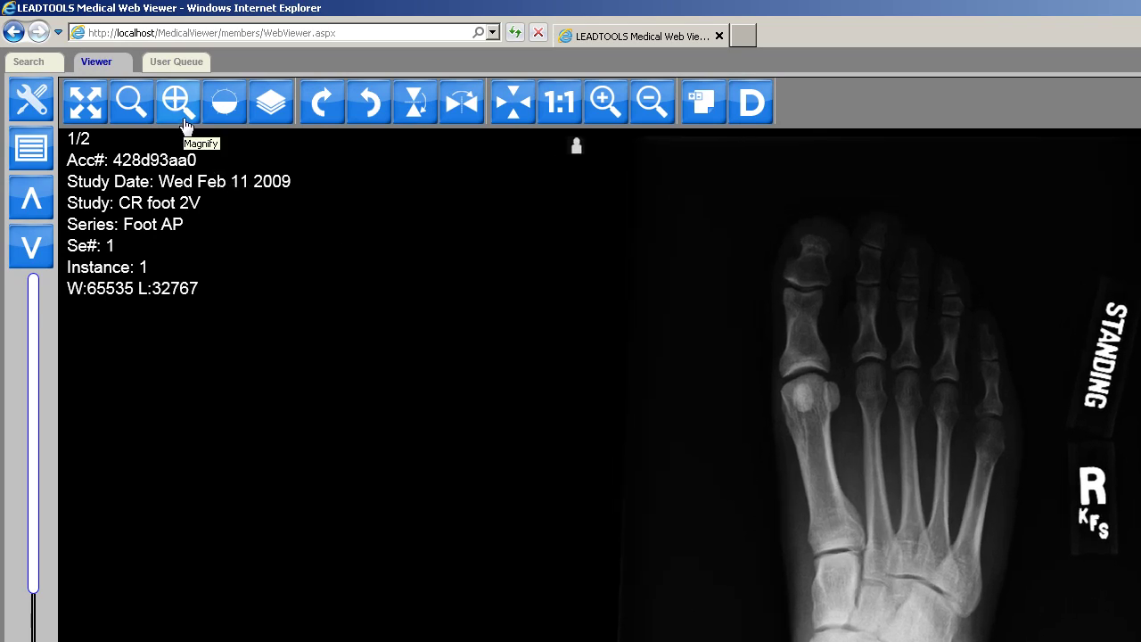
# - Inspect the big toe joint and the smaller toes with the Magnify tool
pyautogui.click(185, 124)
pyautogui.moveTo(812, 396); pyautogui.dragTo(812, 395)
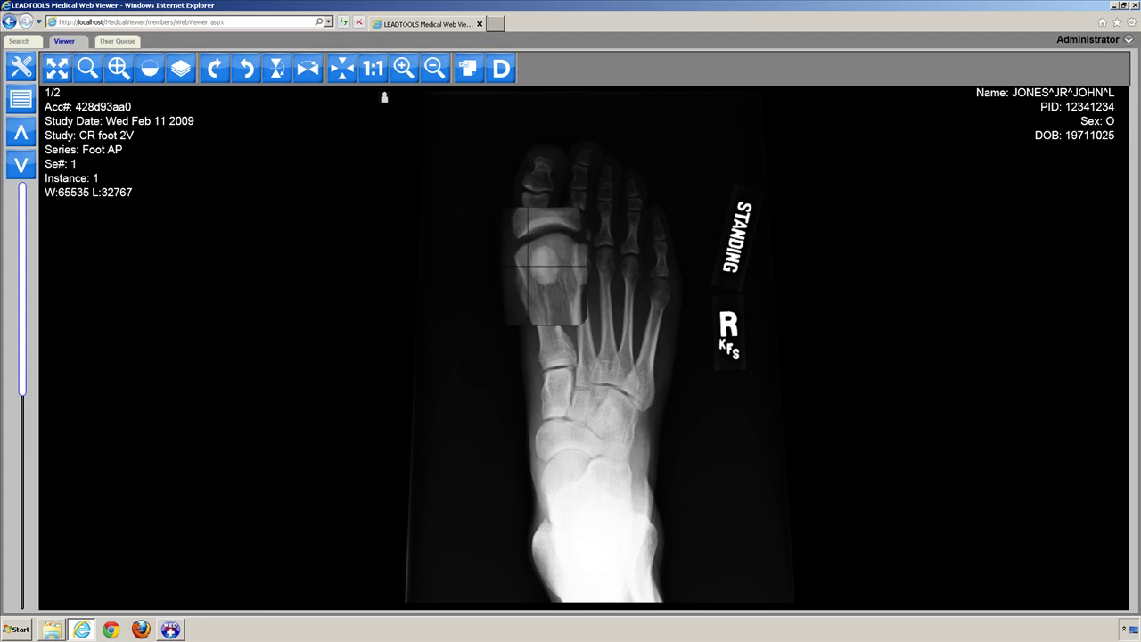
pyautogui.moveTo(546, 266); pyautogui.dragTo(558, 288)
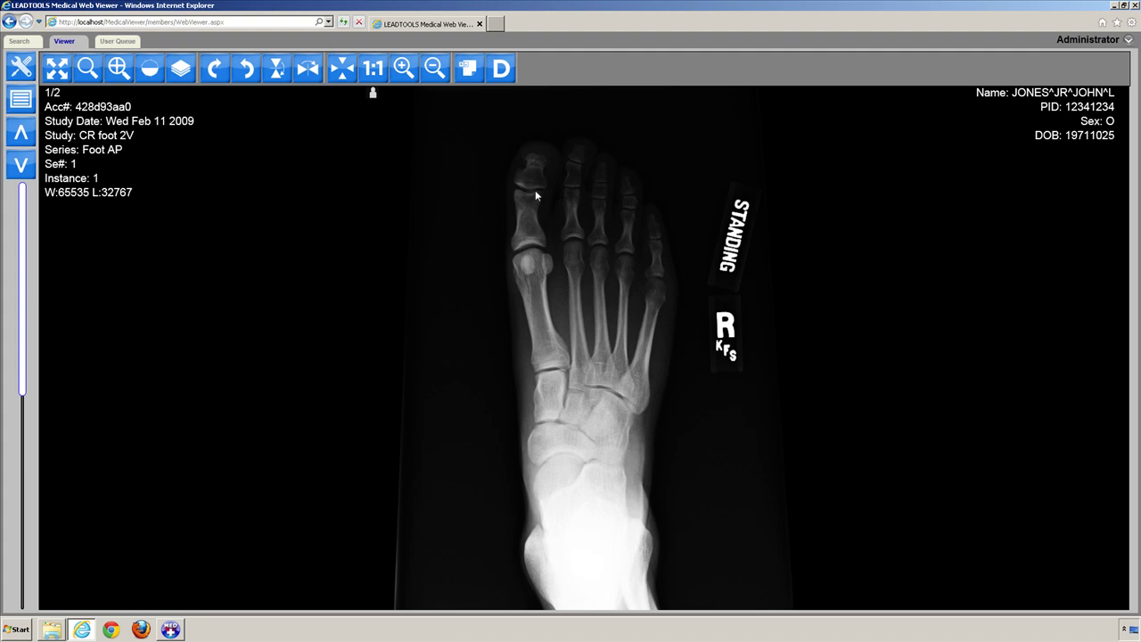
pyautogui.moveTo(537, 192)
pyautogui.mouseDown()
pyautogui.moveTo(534, 568)
pyautogui.moveTo(545, 435)
pyautogui.moveTo(534, 198)
pyautogui.mouseUp()
pyautogui.moveTo(631, 203)
pyautogui.mouseDown()
pyautogui.moveTo(632, 333)
pyautogui.moveTo(627, 207)
pyautogui.mouseUp()
# - Browse back and forth between the two images of the Foot AP series, ending on the first image
pyautogui.scroll(-1, 448, 258)
pyautogui.scroll(1, 538, 321)
pyautogui.scroll(-1, 534, 305)
pyautogui.scroll(1, 534, 321)
pyautogui.scroll(-1, 534, 310)
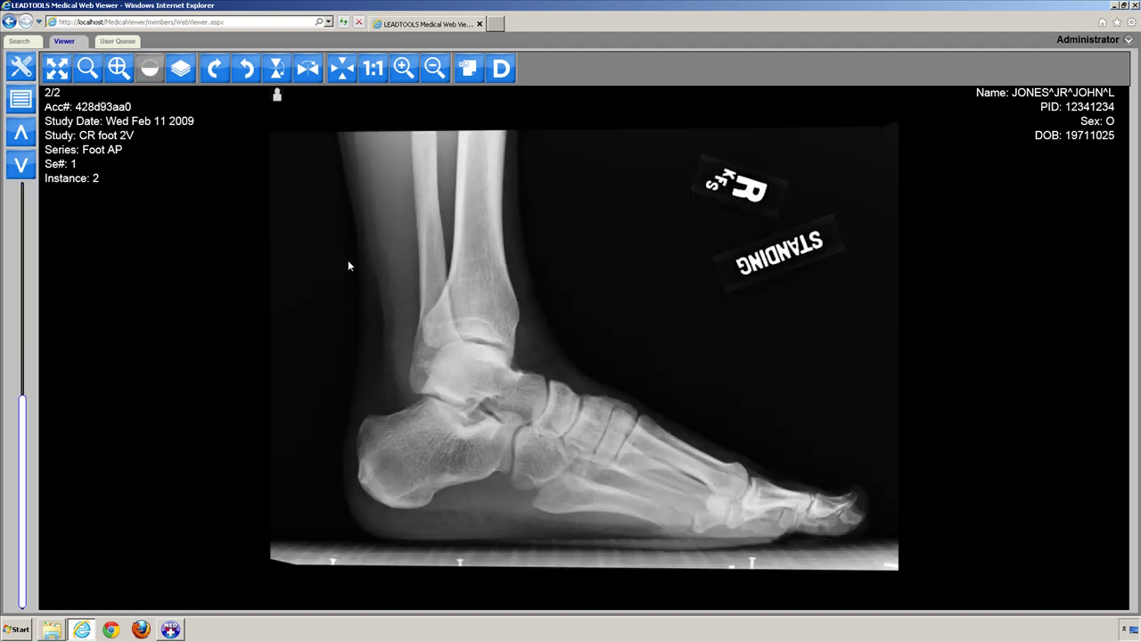
pyautogui.click(29, 167)
pyautogui.click(29, 166)
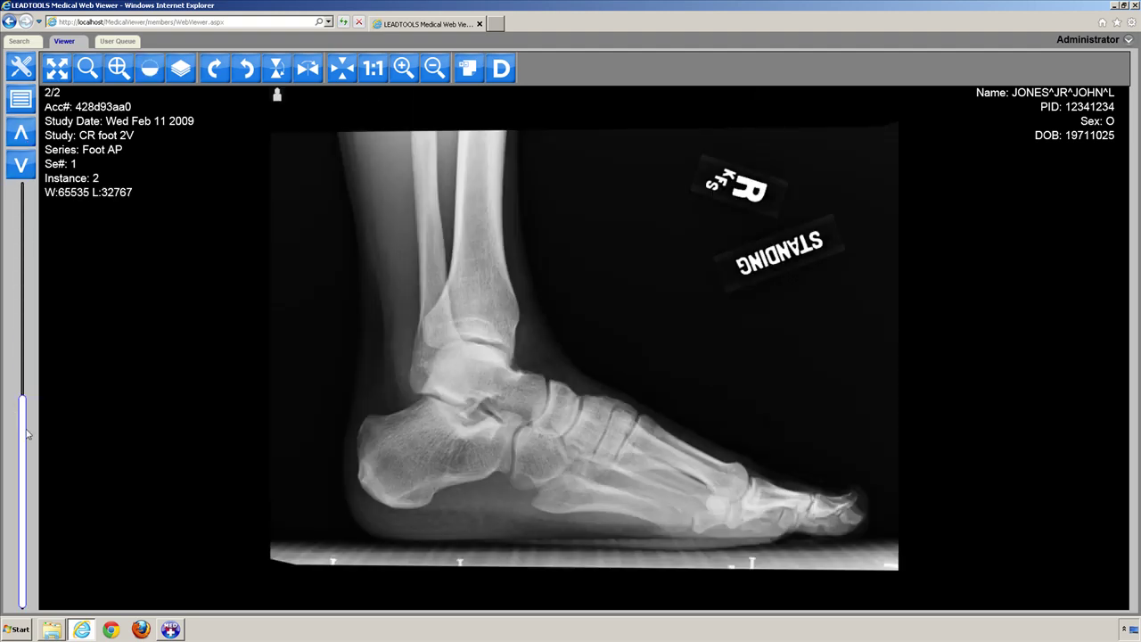
pyautogui.moveTo(28, 426); pyautogui.dragTo(36, 272)
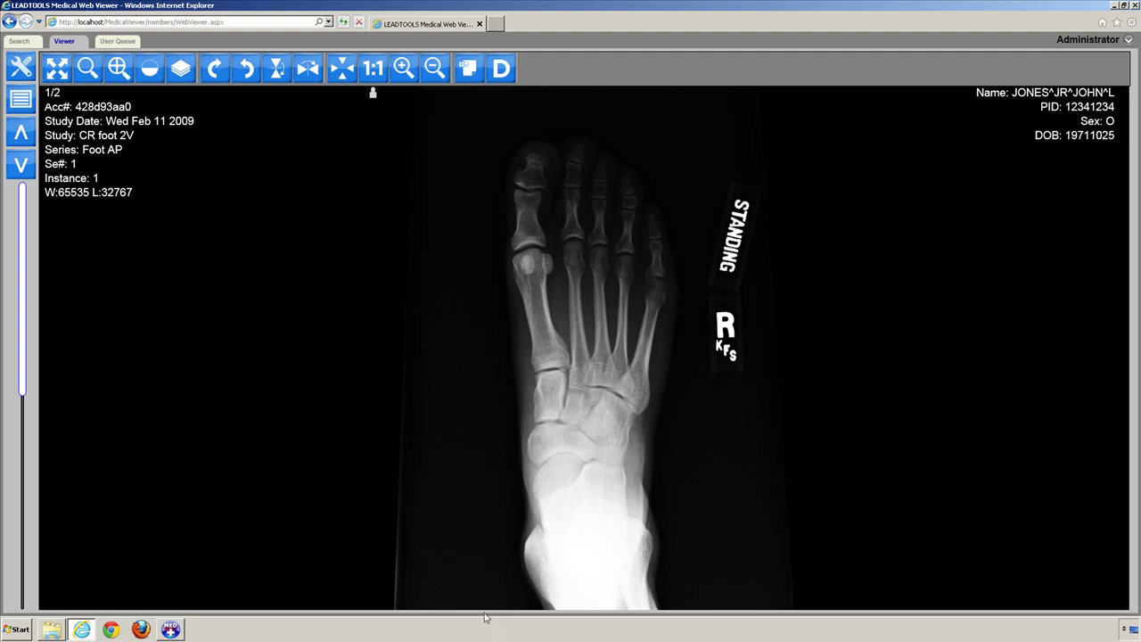
# - Rotate the foot image a full turn clockwise and a full turn back counterclockwise
pyautogui.click(223, 71)
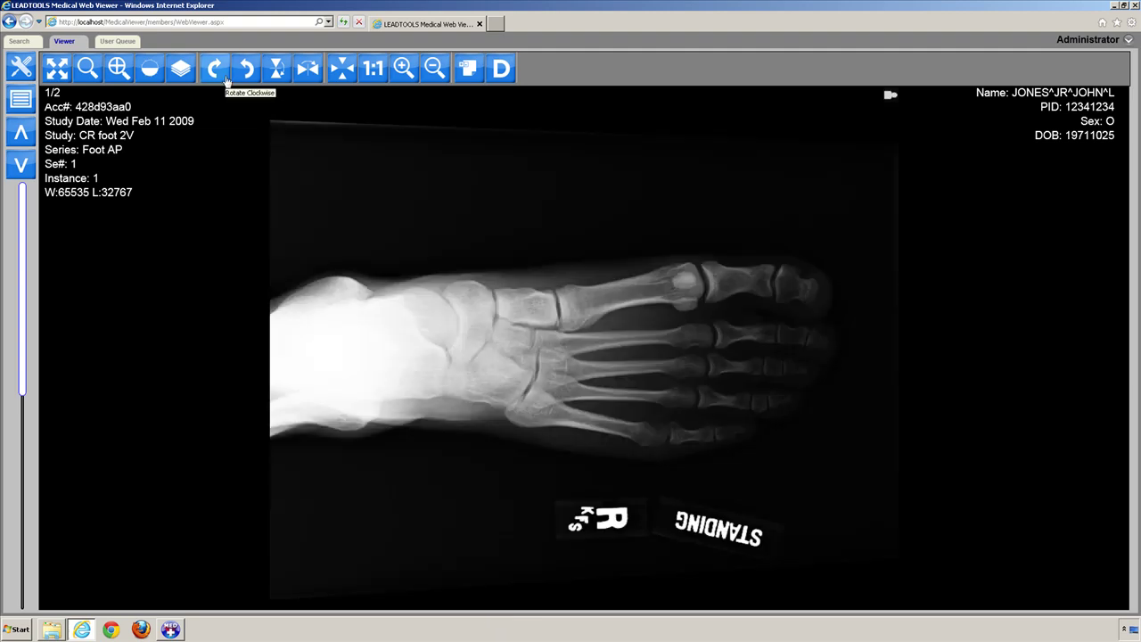
pyautogui.click(225, 82)
pyautogui.click(225, 81)
pyautogui.click(225, 81)
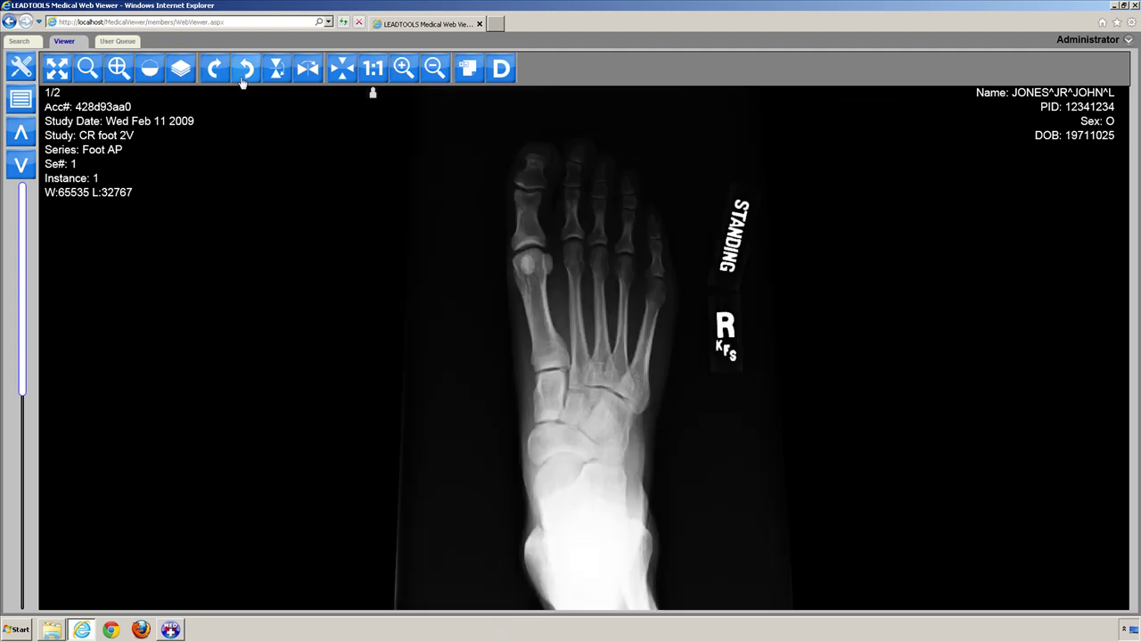
pyautogui.click(247, 81)
pyautogui.click(247, 81)
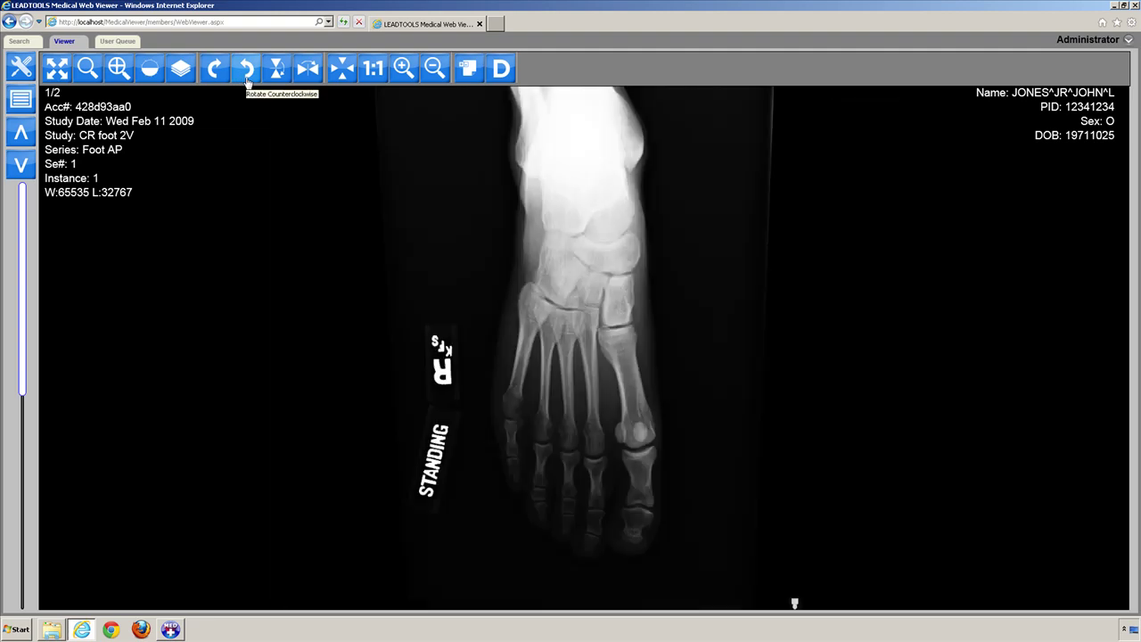
pyautogui.click(247, 81)
pyautogui.click(246, 81)
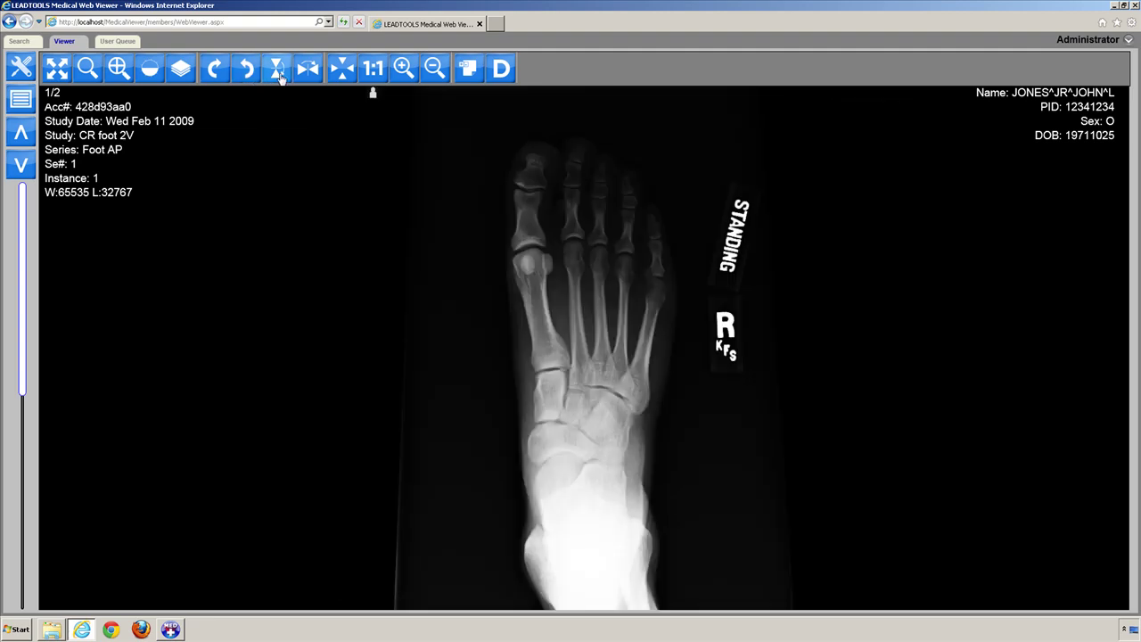
# - Flip the foot image vertically and back, and reverse it horizontally and back
pyautogui.click(278, 77)
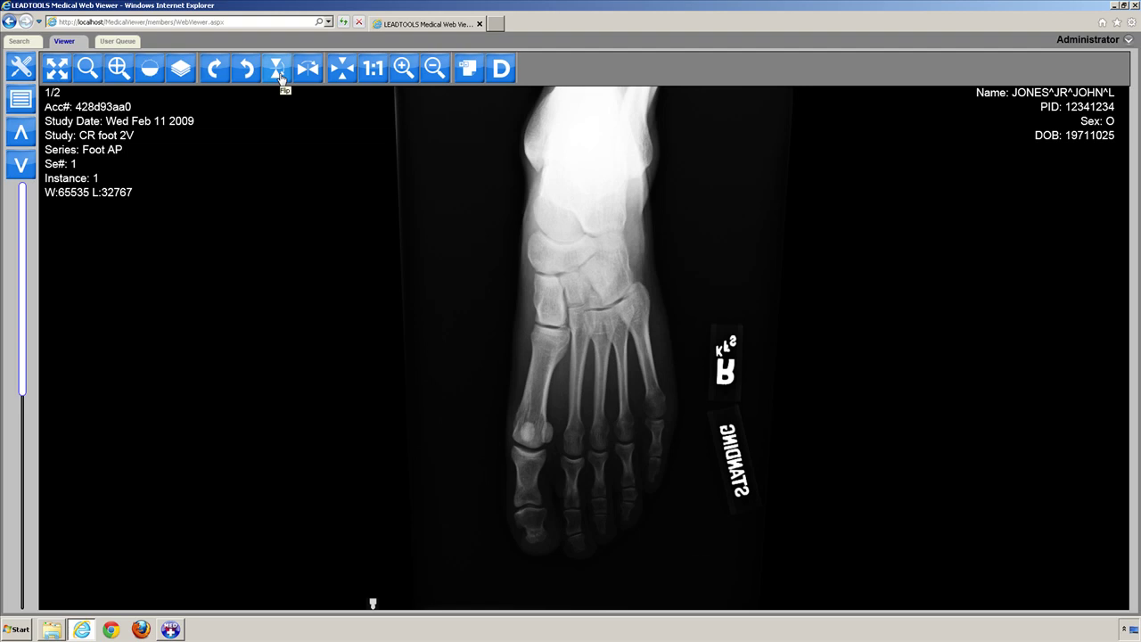
pyautogui.click(279, 76)
pyautogui.click(309, 80)
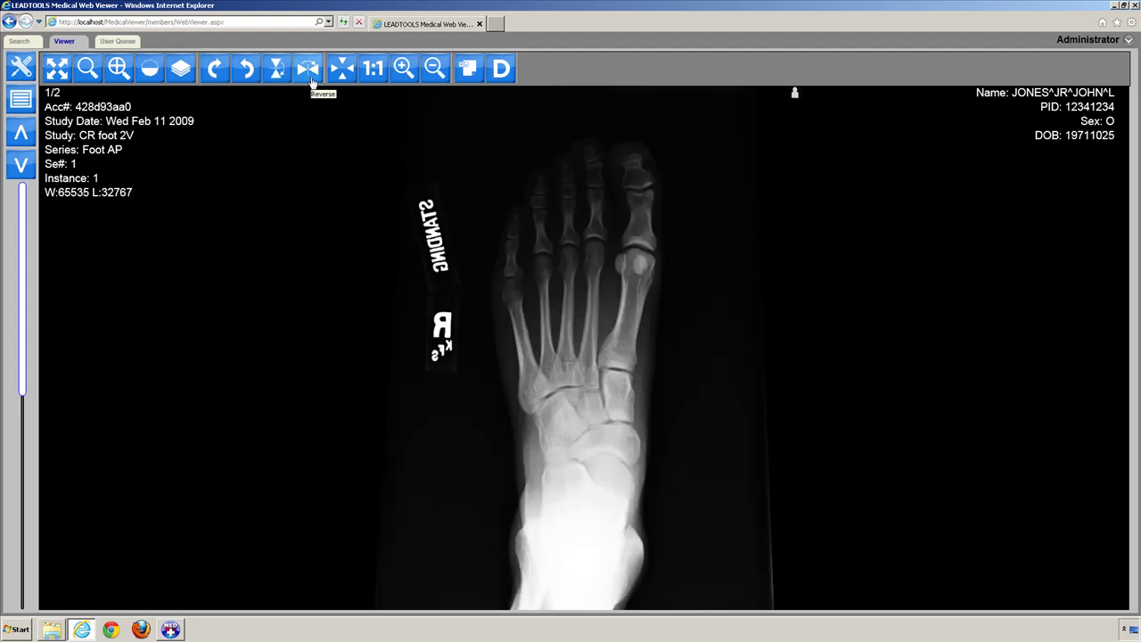
pyautogui.click(309, 80)
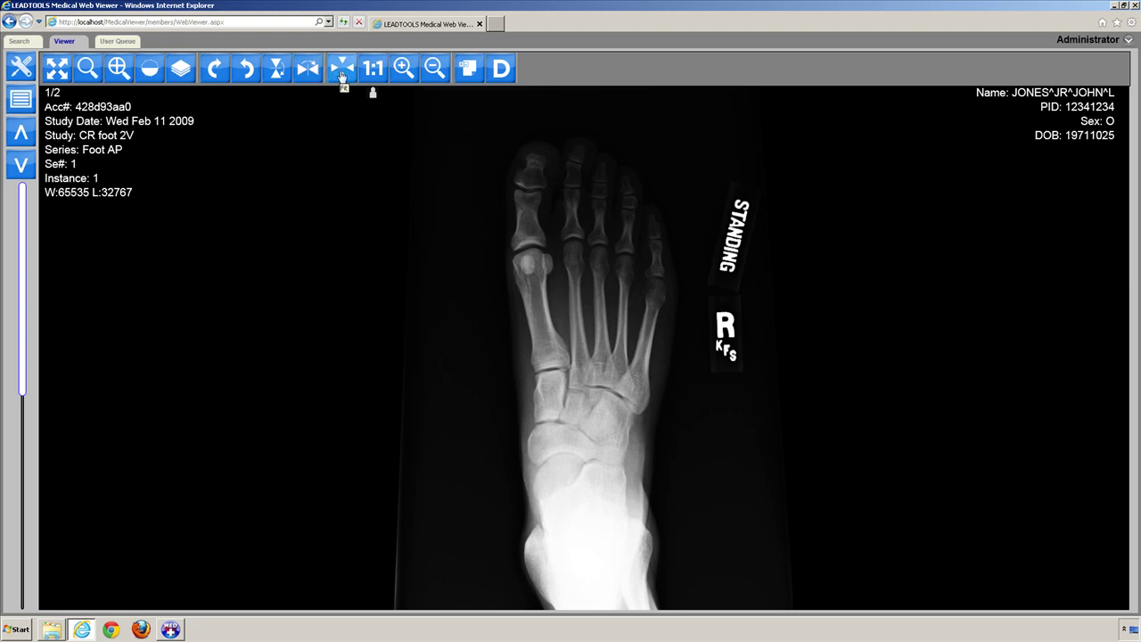
# - View the image at one-to-one scale, fit it to the viewer, and zoom in two levels and back out
pyautogui.click(373, 71)
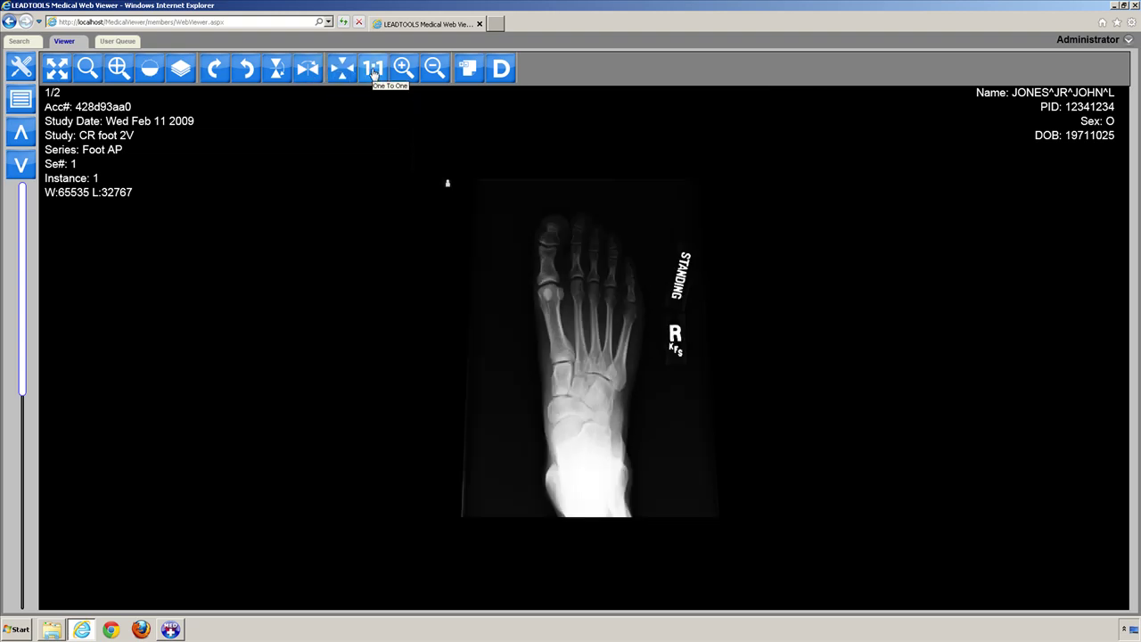
pyautogui.click(341, 69)
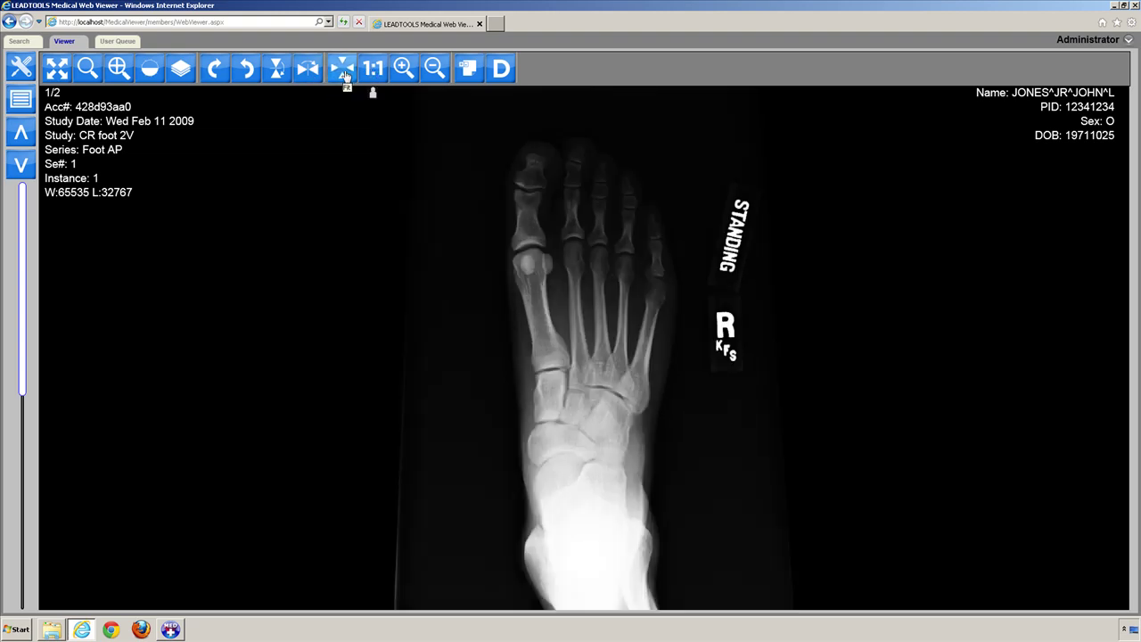
pyautogui.click(403, 78)
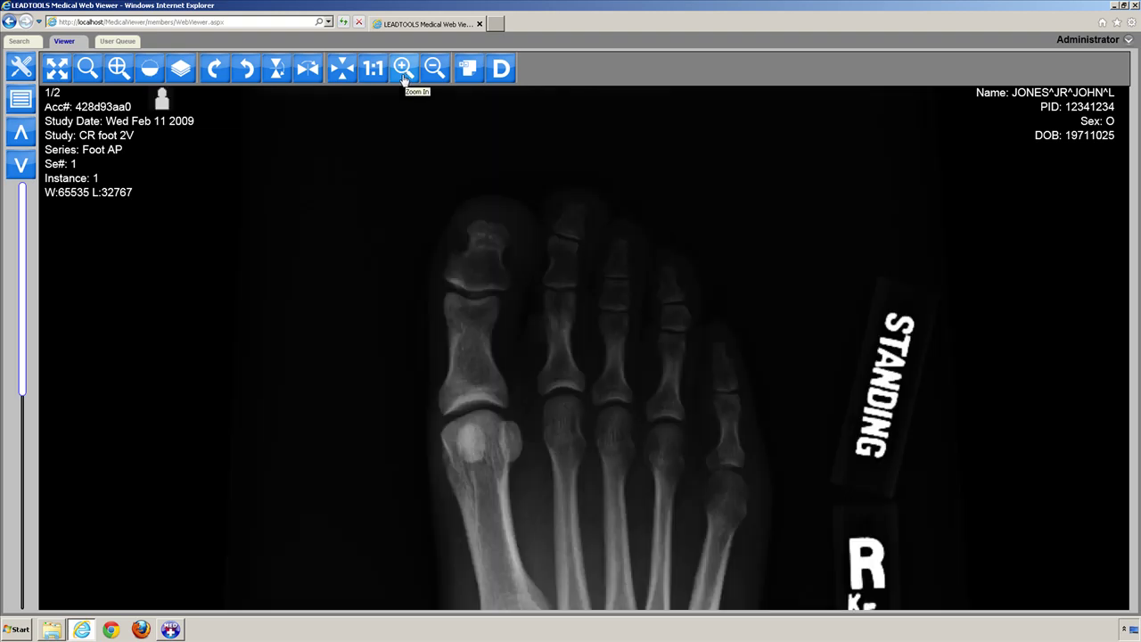
pyautogui.click(404, 79)
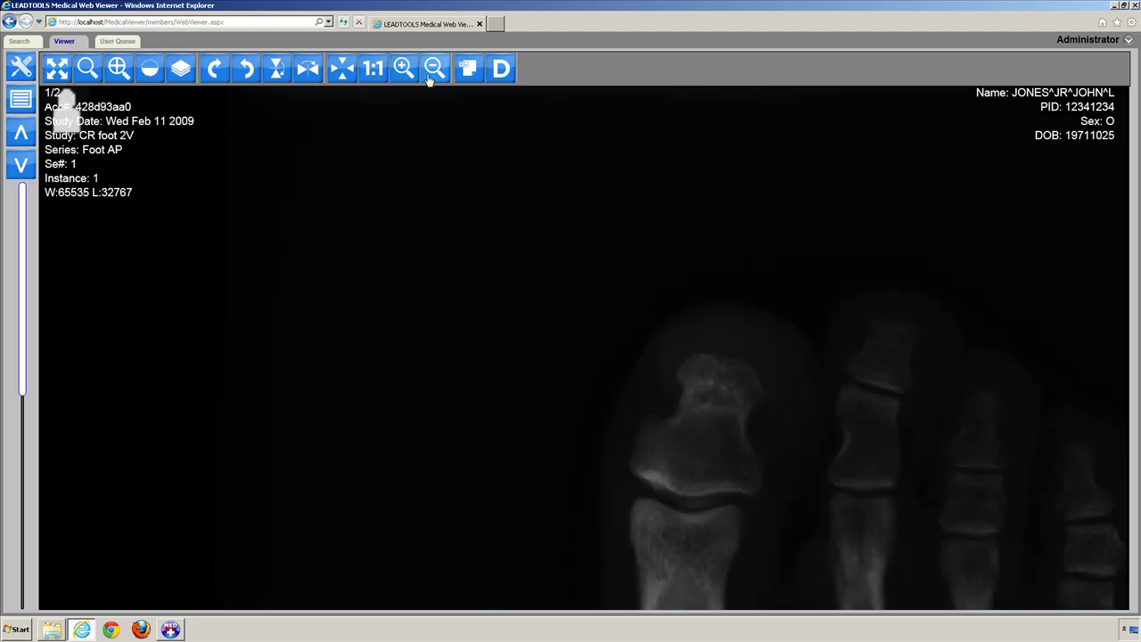
pyautogui.click(431, 78)
pyautogui.click(430, 79)
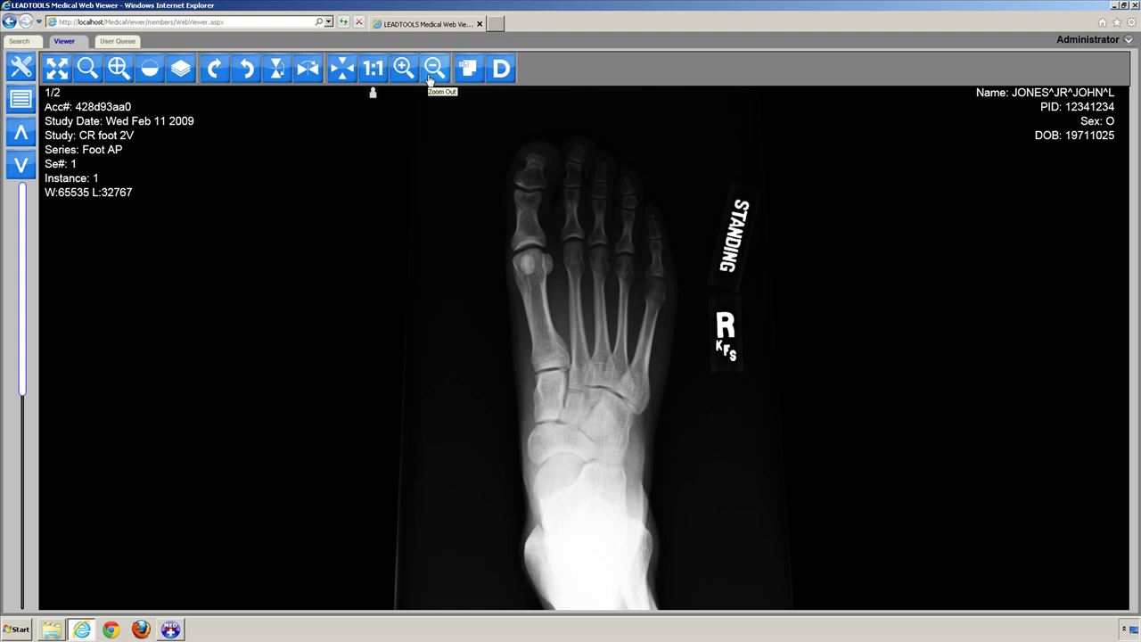
# - Hide and restore the image's tag overlay, and show its DICOM information
pyautogui.click(467, 82)
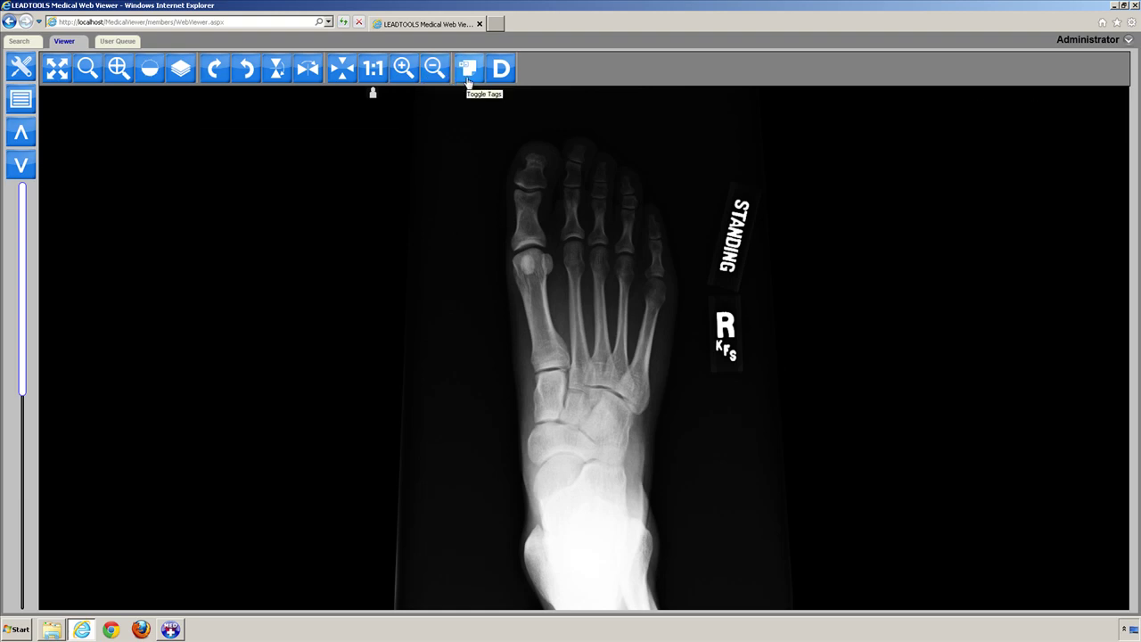
pyautogui.click(467, 82)
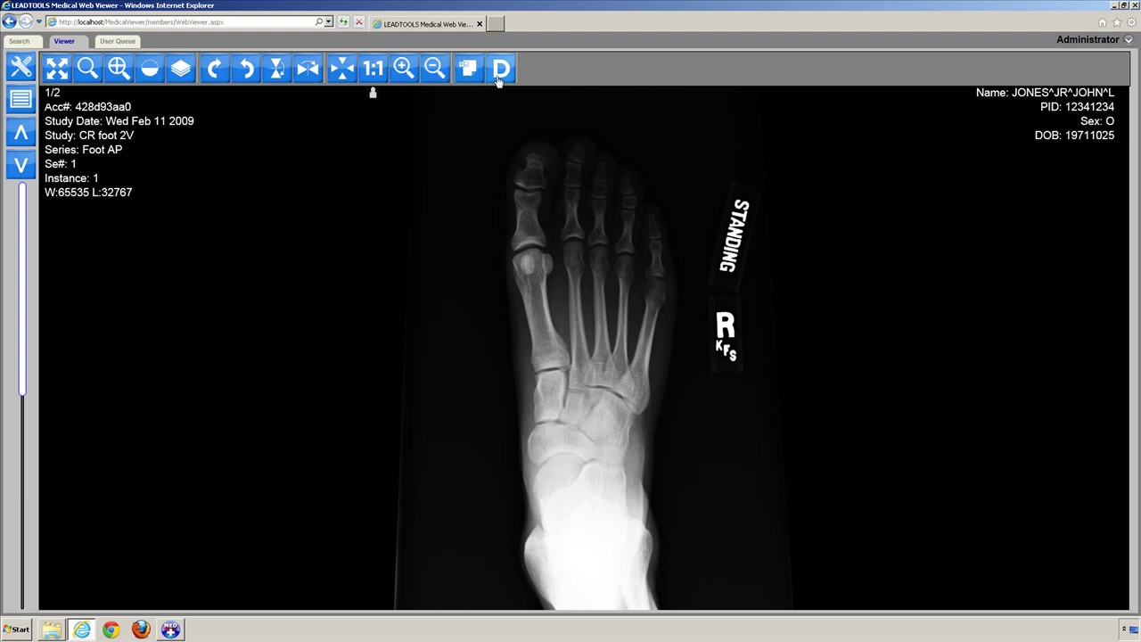
pyautogui.click(499, 82)
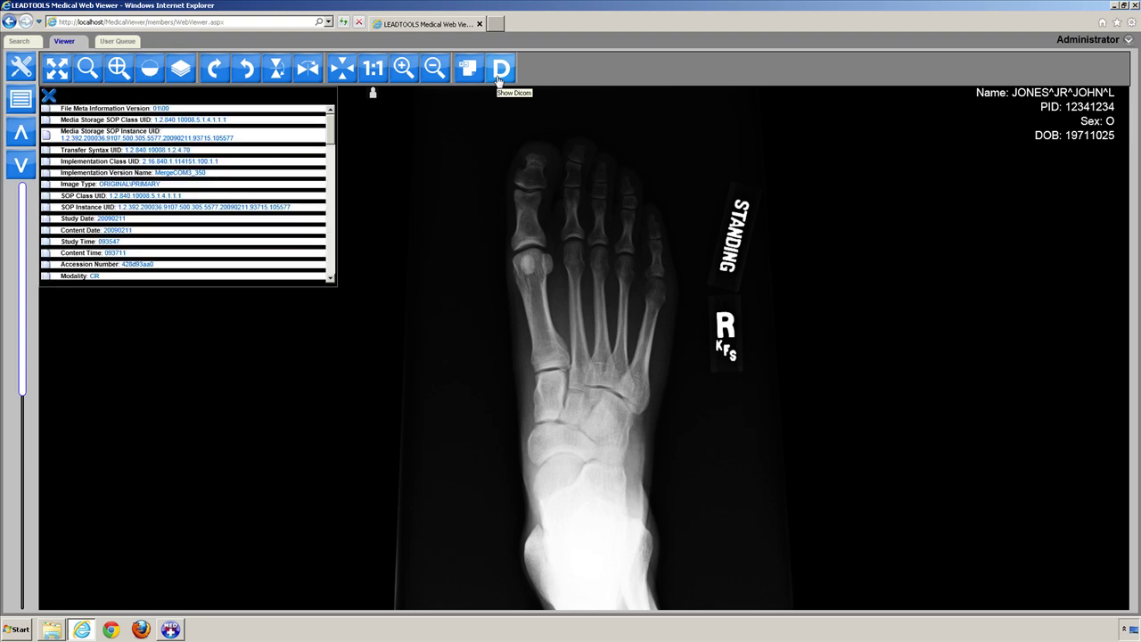
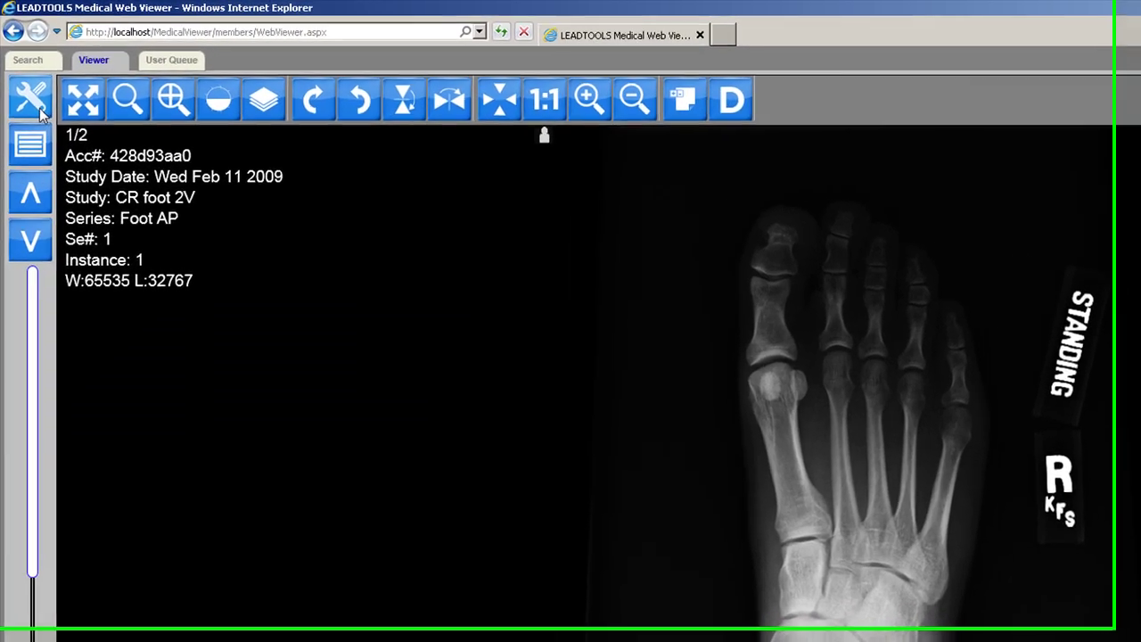
# - Switch from the viewing tools to the annotation tools and draw an arrow from the heel to the dark area beside the inner midfoot
pyautogui.click(32, 103)
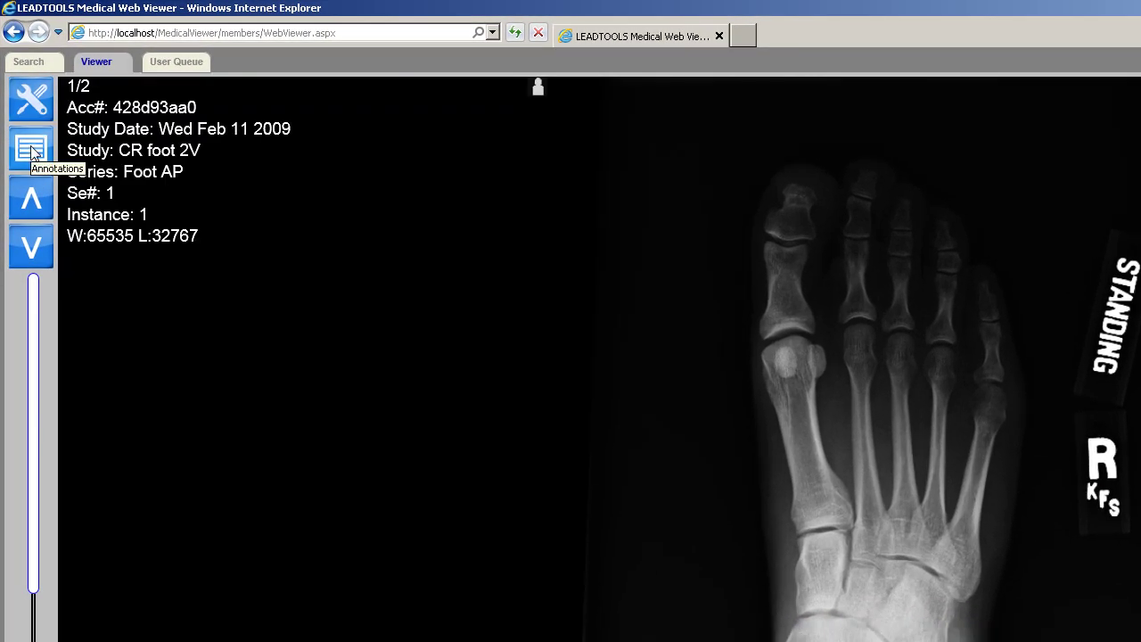
pyautogui.click(31, 149)
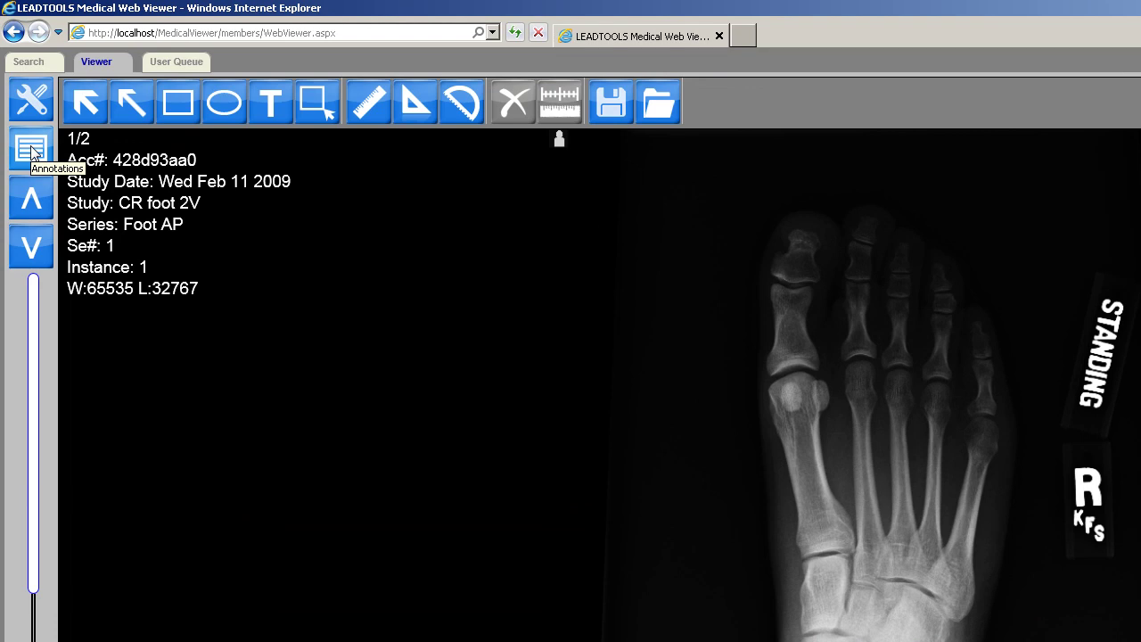
pyautogui.click(132, 111)
pyautogui.moveTo(713, 576)
pyautogui.mouseDown()
pyautogui.moveTo(754, 637)
pyautogui.moveTo(864, 641)
pyautogui.mouseUp()
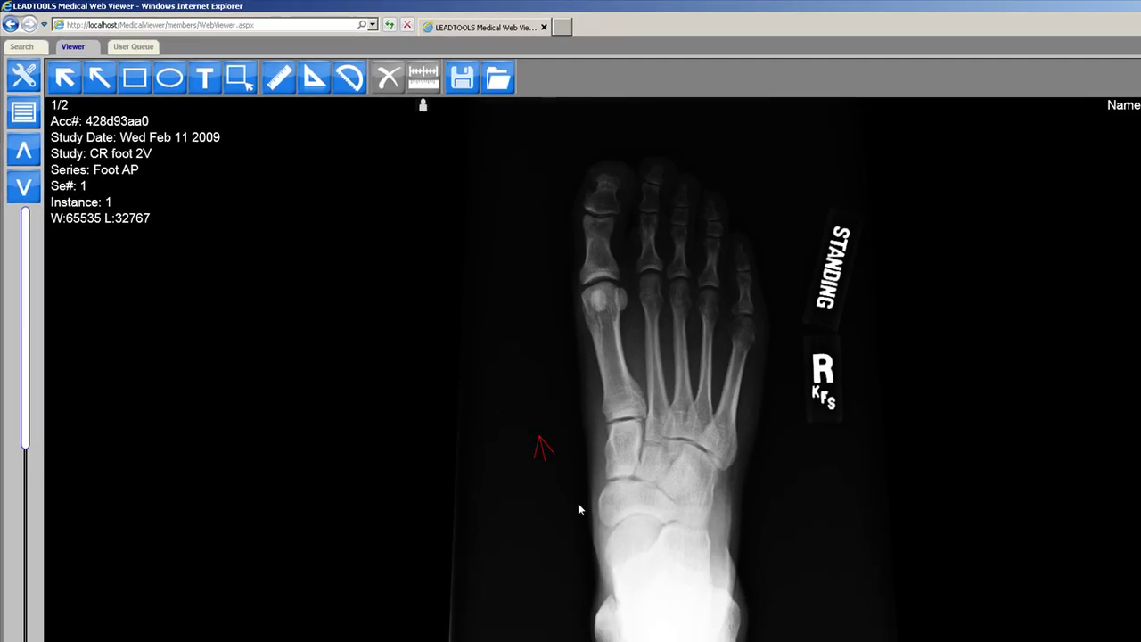
pyautogui.moveTo(575, 550); pyautogui.dragTo(575, 545)
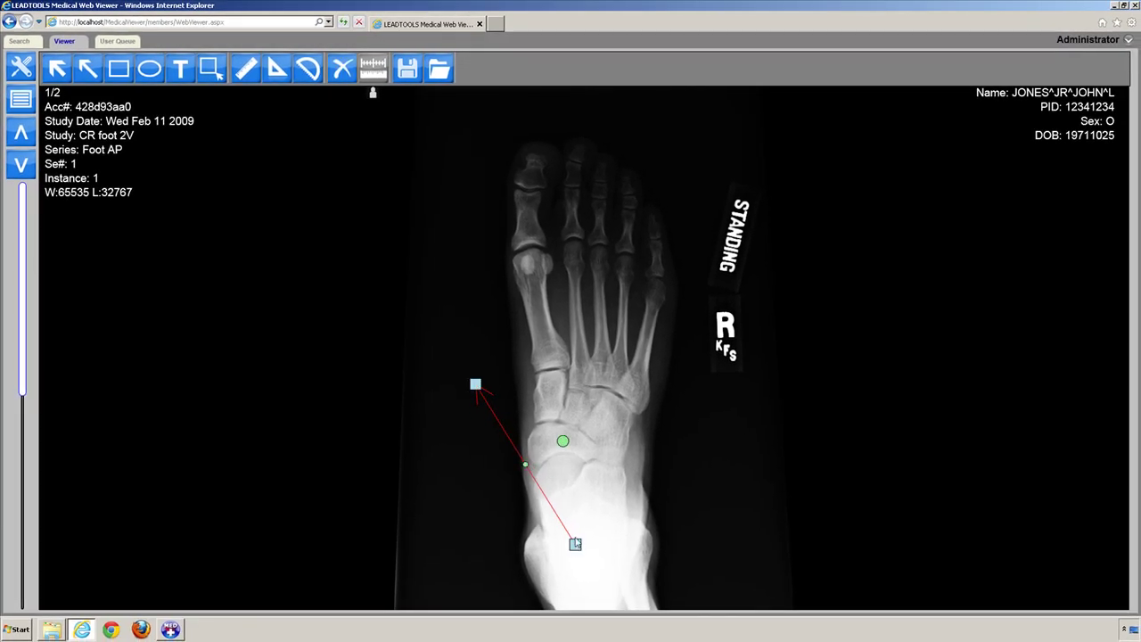
# - Draw a rectangle annotation over the midfoot bones and an ellipse annotation around the outer metatarsals
pyautogui.click(116, 71)
pyautogui.moveTo(535, 368); pyautogui.dragTo(622, 462)
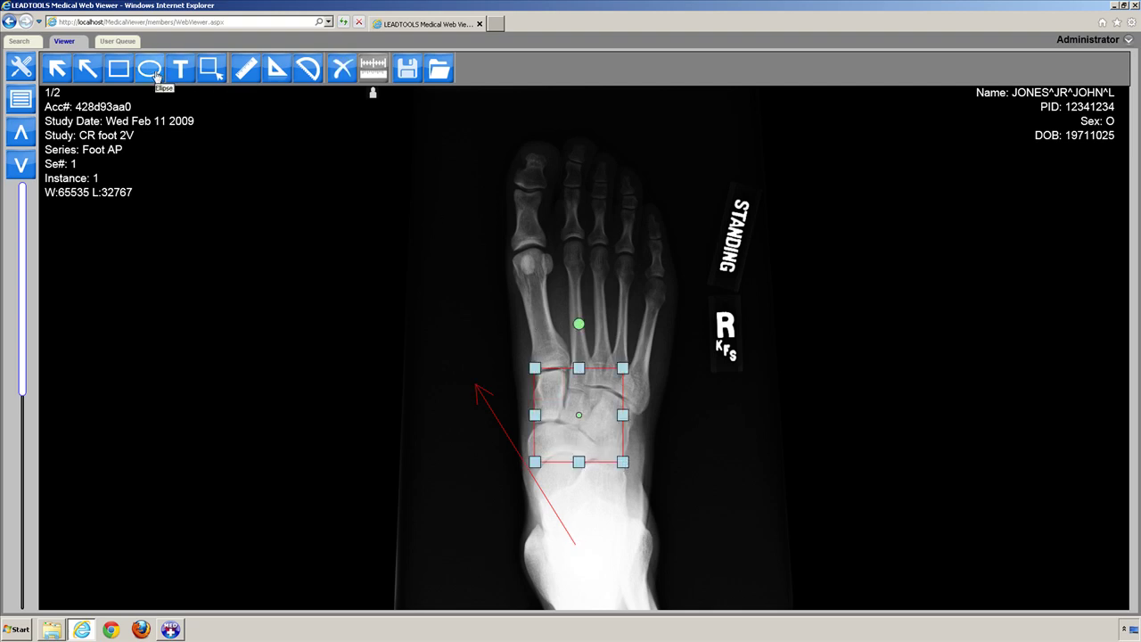
pyautogui.moveTo(570, 291); pyautogui.dragTo(676, 374)
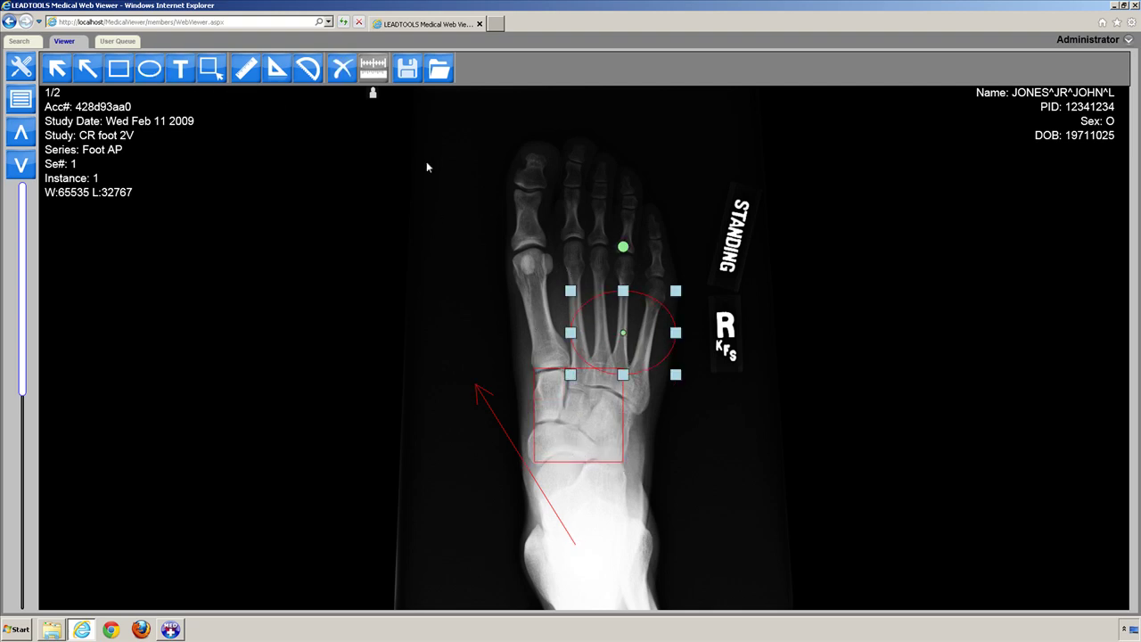
# - Add a text annotation box over the inner ankle and highlight a small area on the outer side of the ankle
pyautogui.click(175, 80)
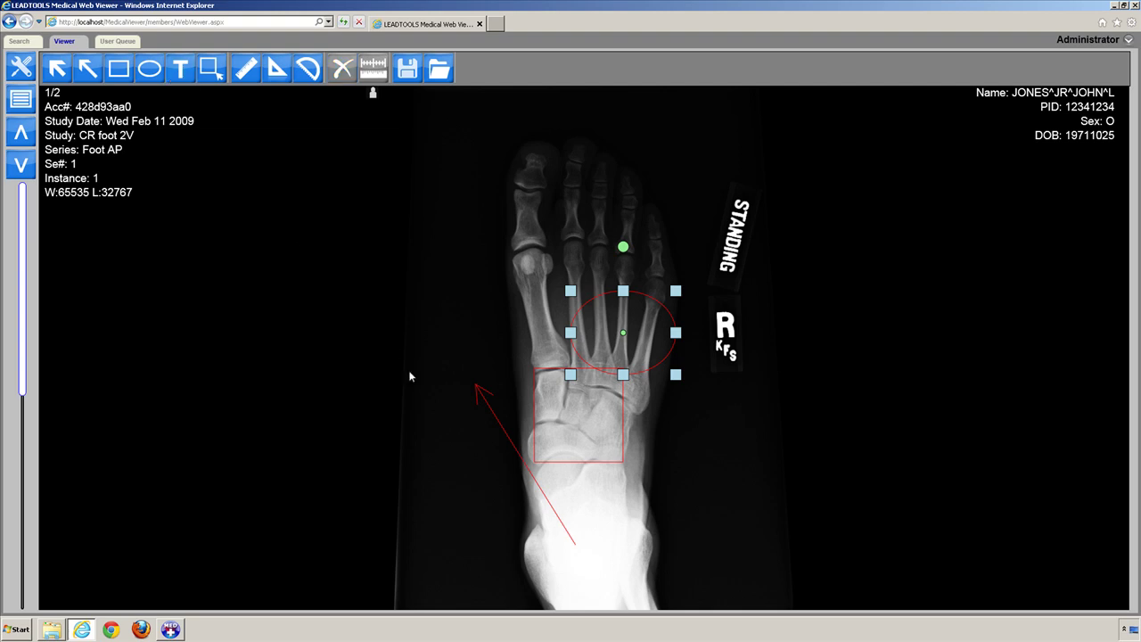
pyautogui.moveTo(455, 437); pyautogui.dragTo(583, 559)
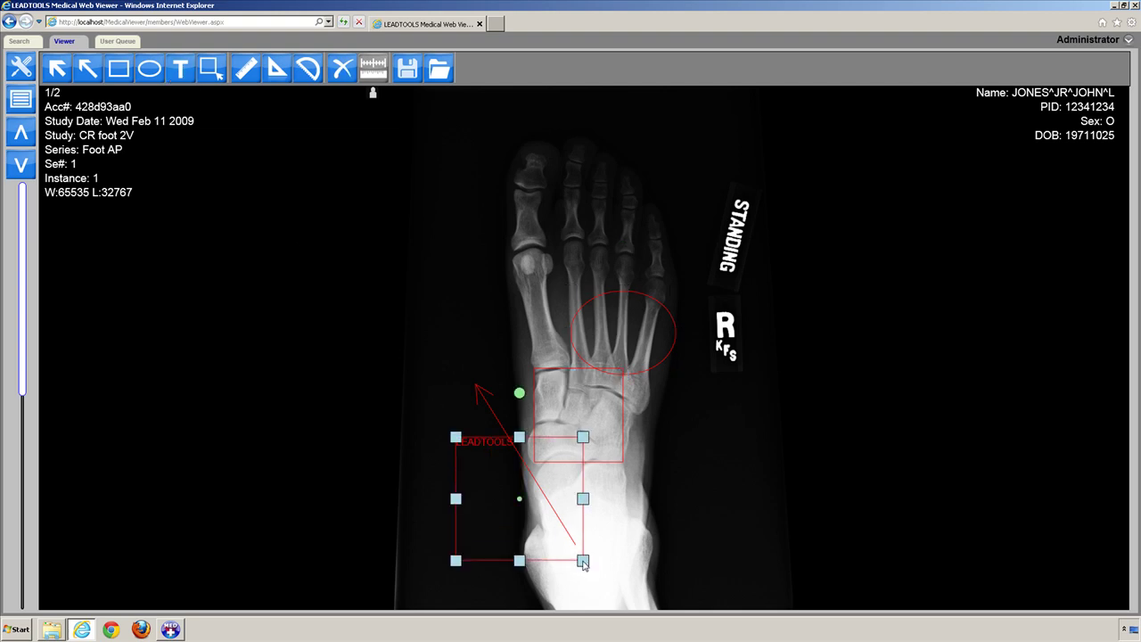
pyautogui.click(212, 78)
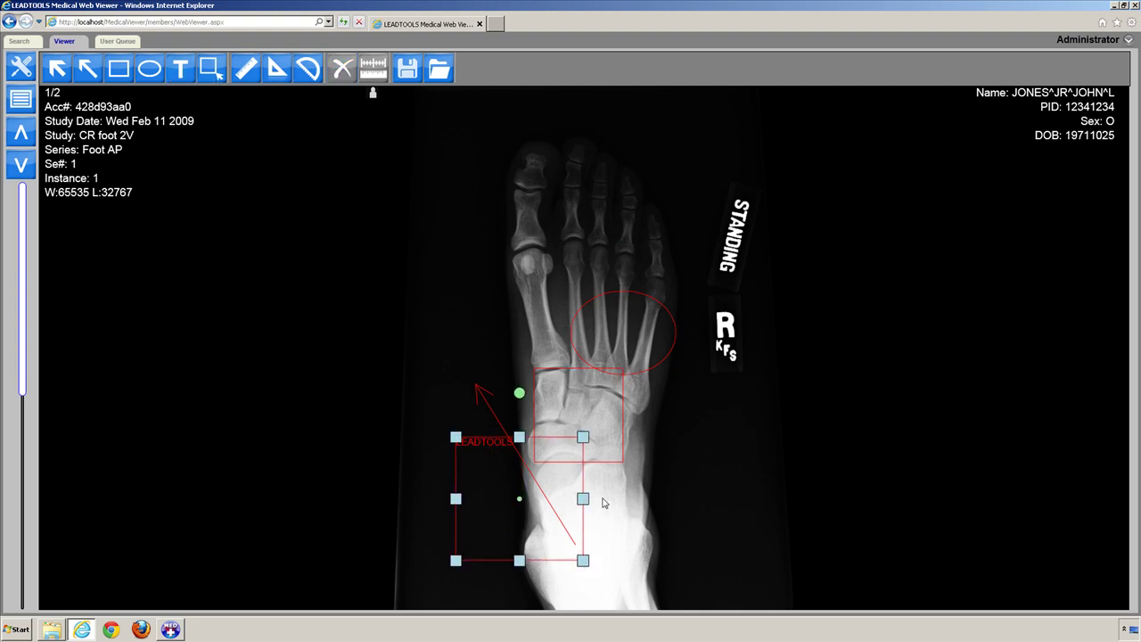
pyautogui.moveTo(611, 512); pyautogui.dragTo(649, 564)
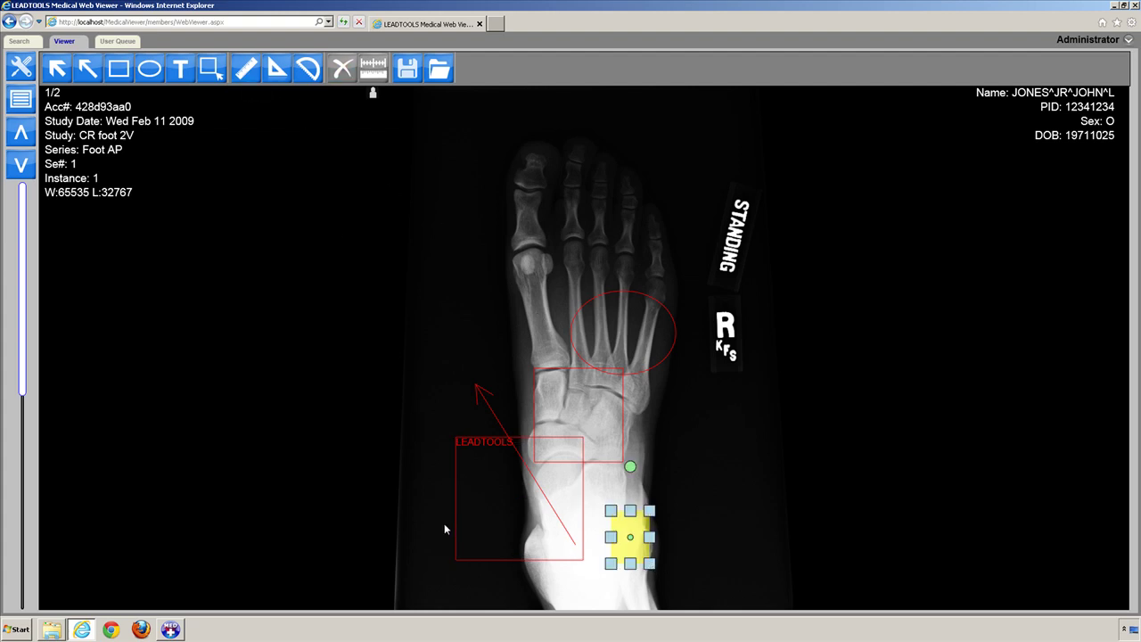
# - Draw a ruler about 43 mm long across the ankle and a V-shaped two-segment ruler about 66 mm long beside the outer foot
pyautogui.moveTo(444, 537); pyautogui.dragTo(587, 581)
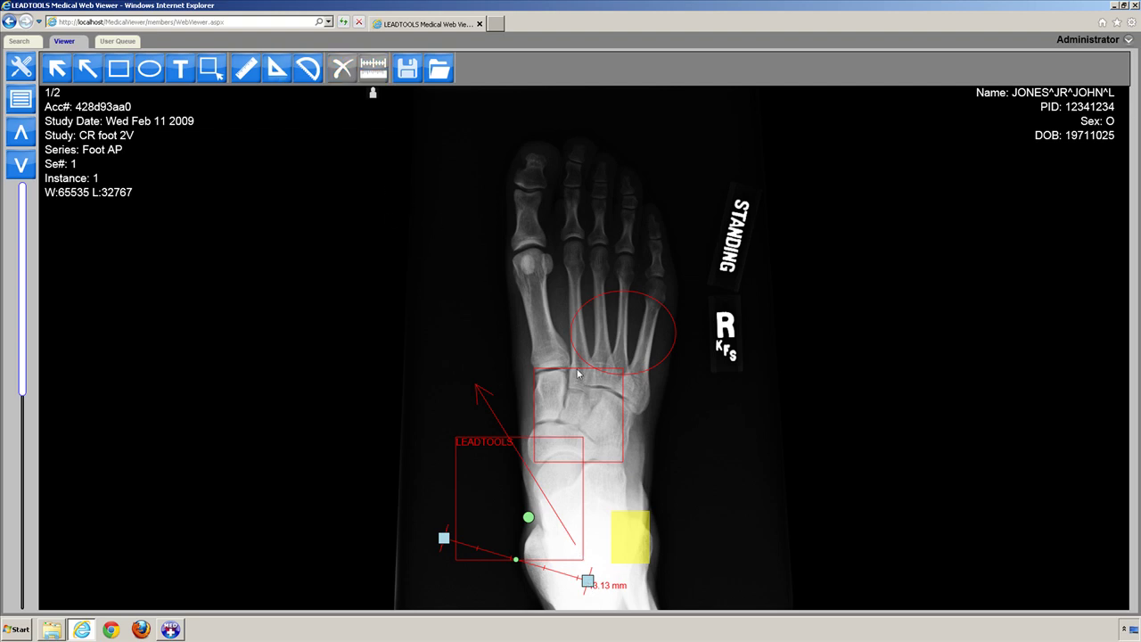
pyautogui.moveTo(666, 413); pyautogui.dragTo(707, 541)
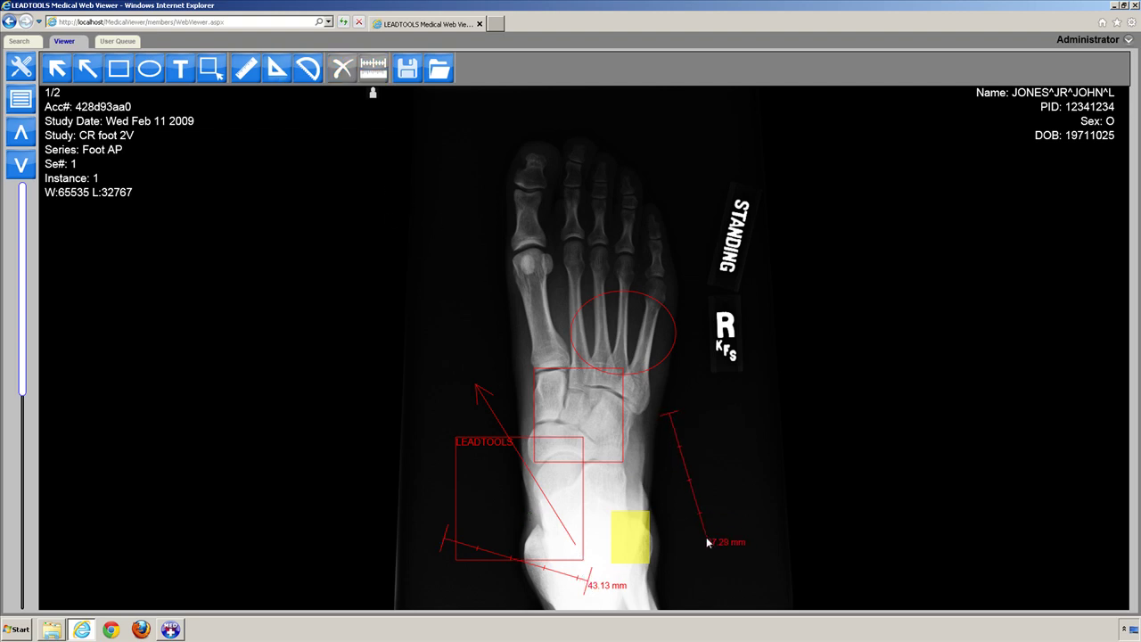
pyautogui.click(745, 444)
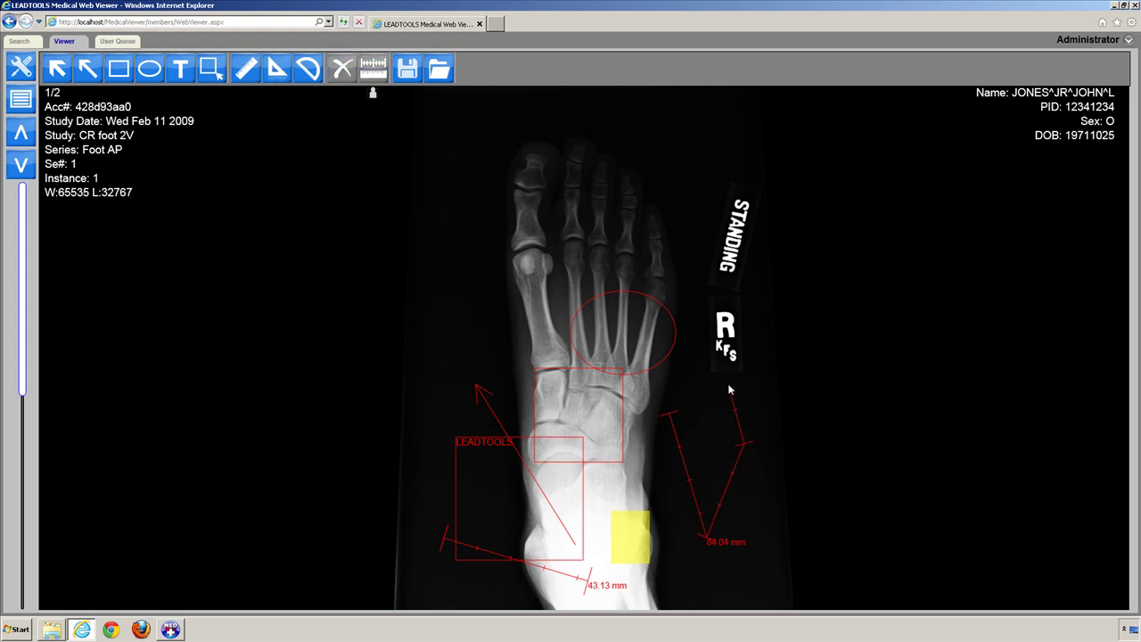
# - Draw a protractor beside the big toe, adjust its angle to about 87°, and delete it
pyautogui.click(306, 73)
pyautogui.moveTo(455, 250); pyautogui.dragTo(555, 309)
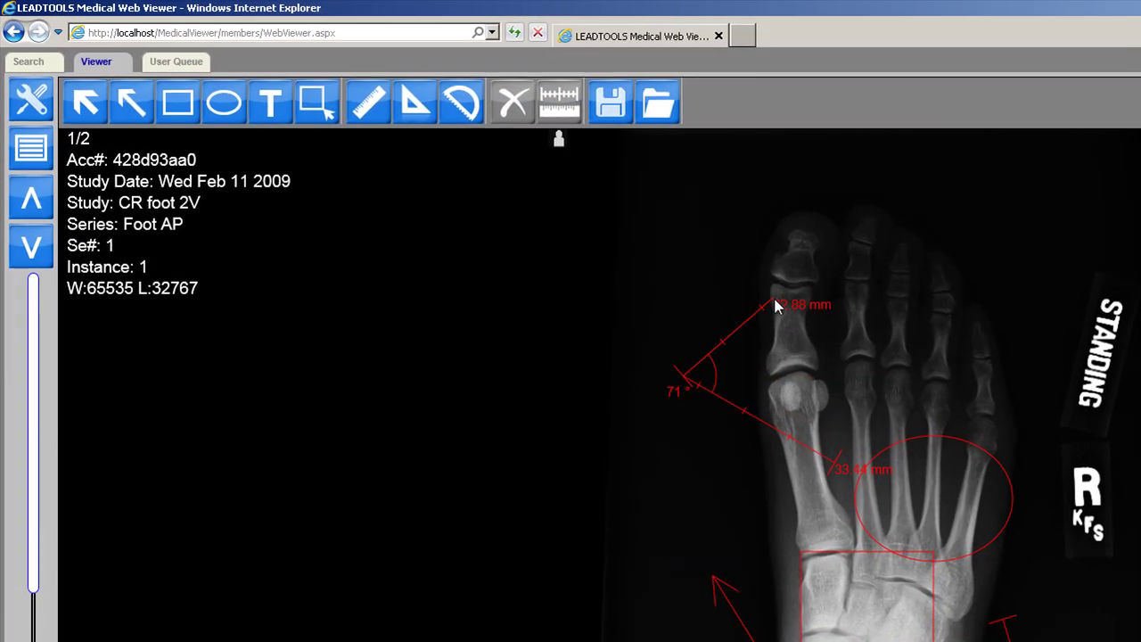
pyautogui.moveTo(774, 306); pyautogui.dragTo(747, 289)
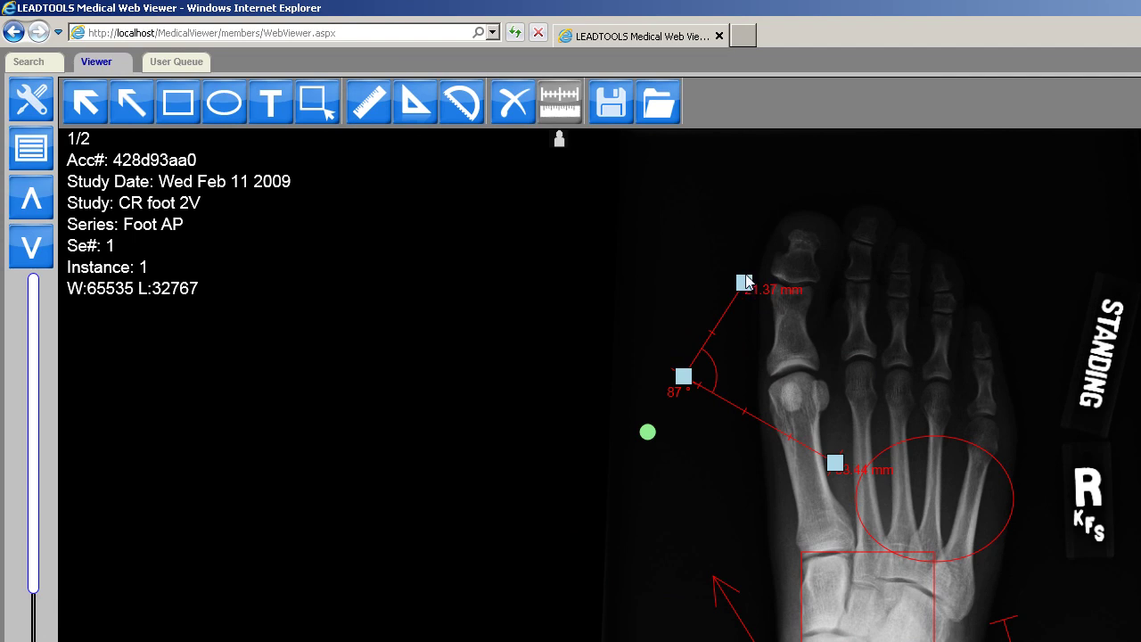
pyautogui.click(514, 112)
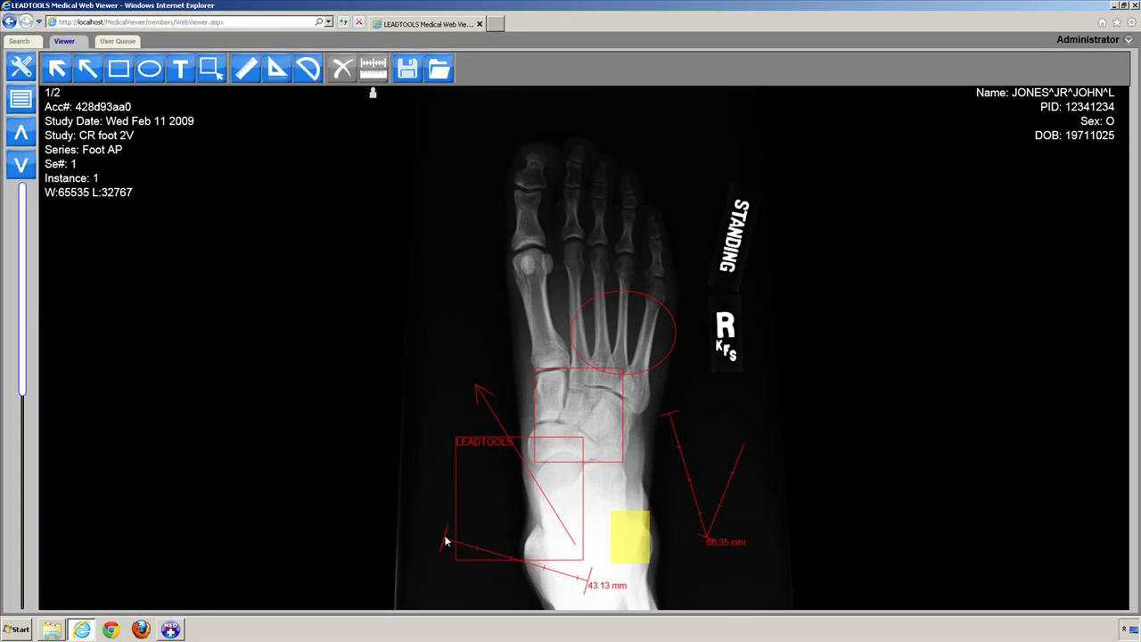
# - Calibrate the ruler drawn across the ankle to a length of 1 inch
pyautogui.click(446, 541)
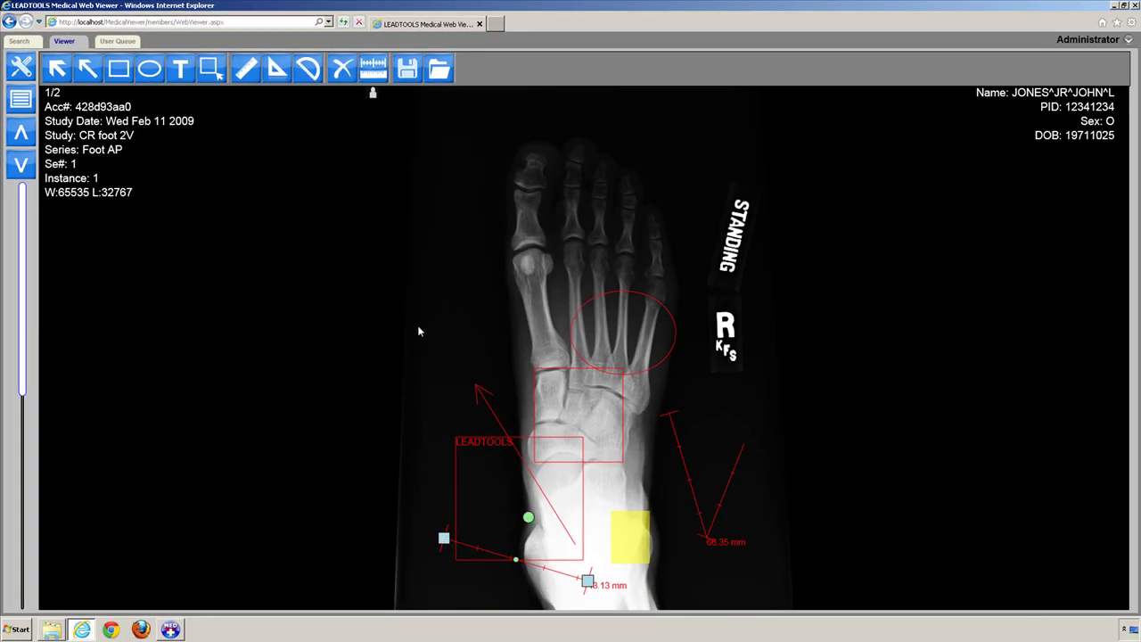
pyautogui.click(372, 70)
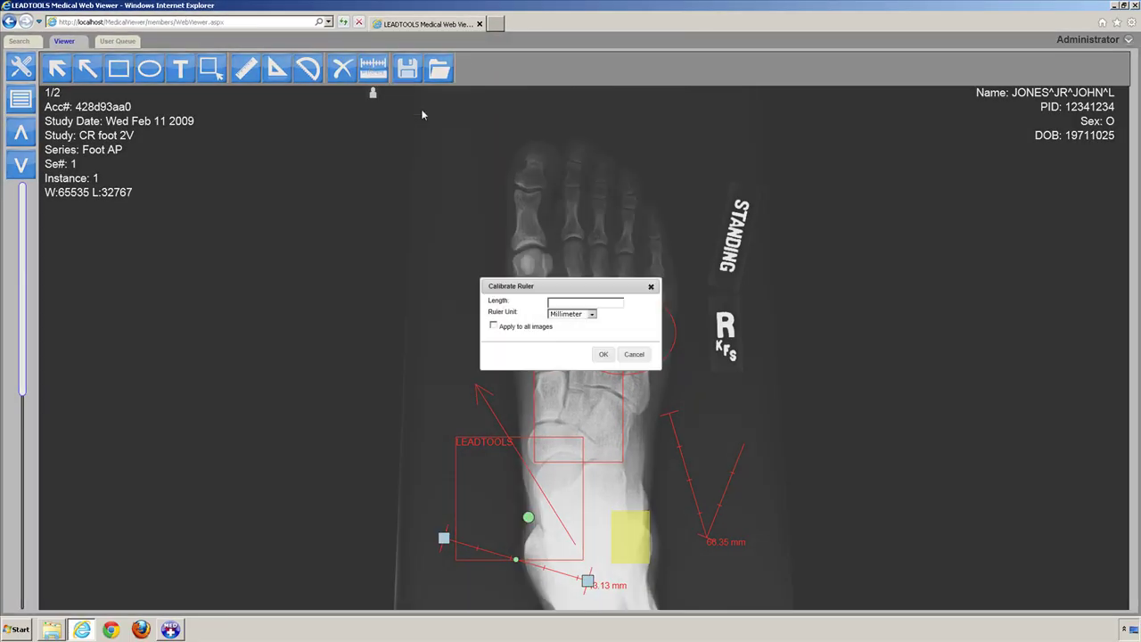
pyautogui.write('1')
pyautogui.click(570, 314)
pyautogui.click(571, 336)
pyautogui.click(603, 354)
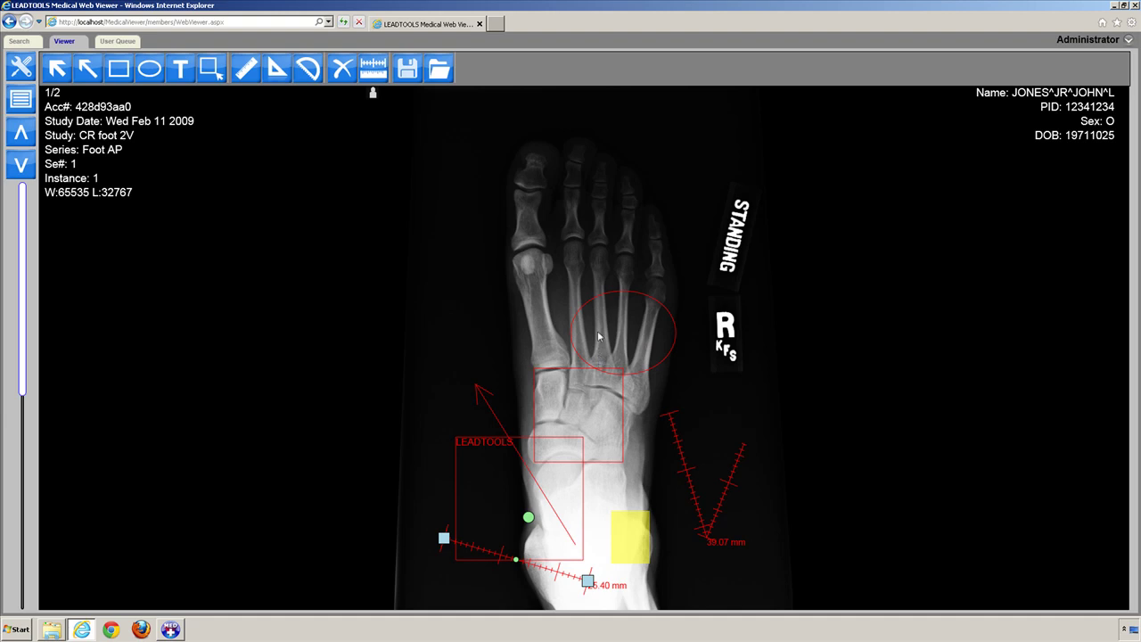
# - Save the image's annotations with the description "test"
pyautogui.click(408, 75)
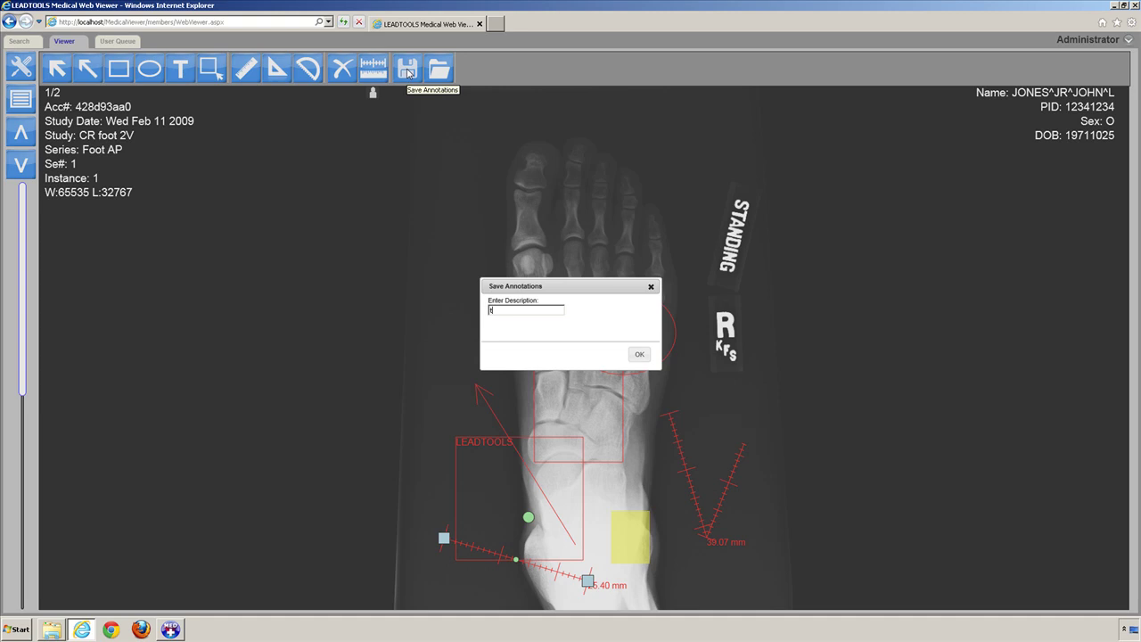
pyautogui.write('test')
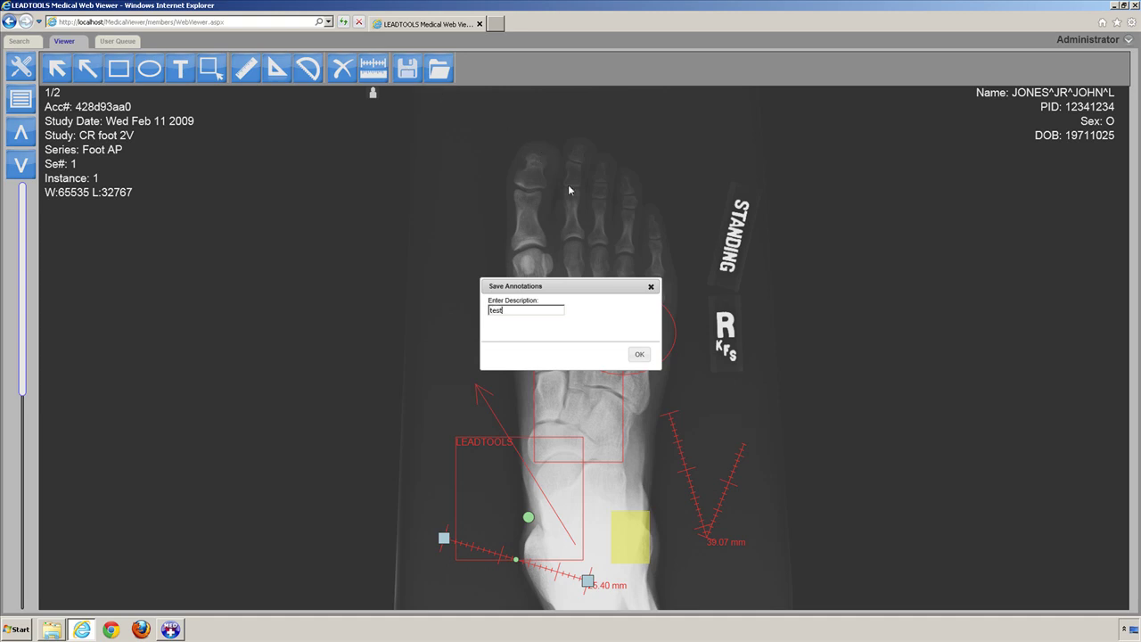
pyautogui.click(639, 354)
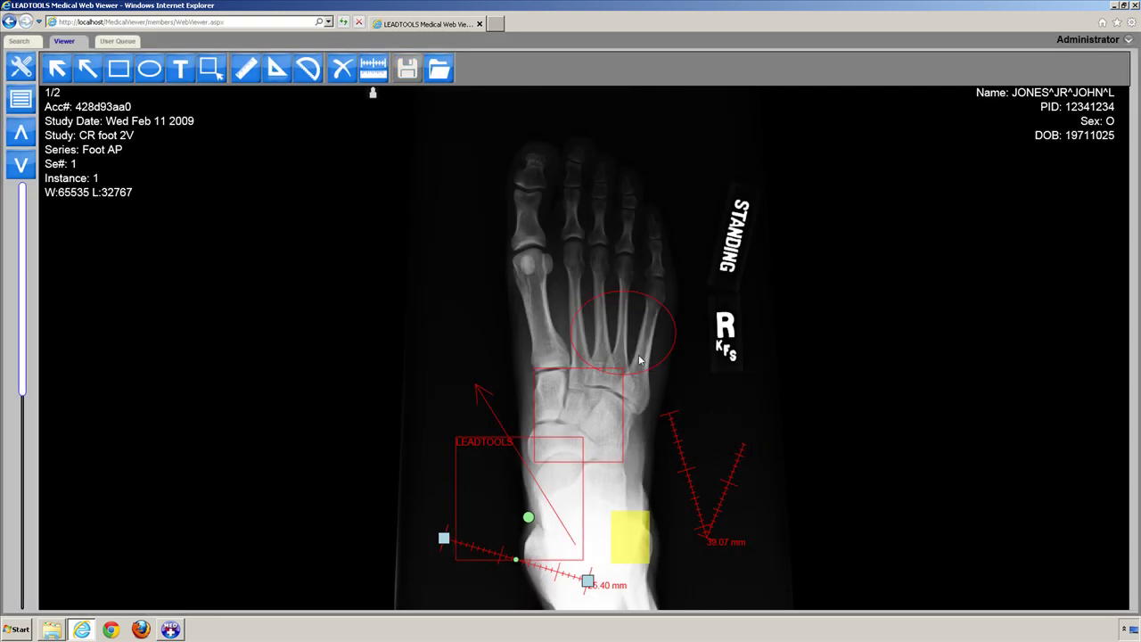
pyautogui.click(610, 354)
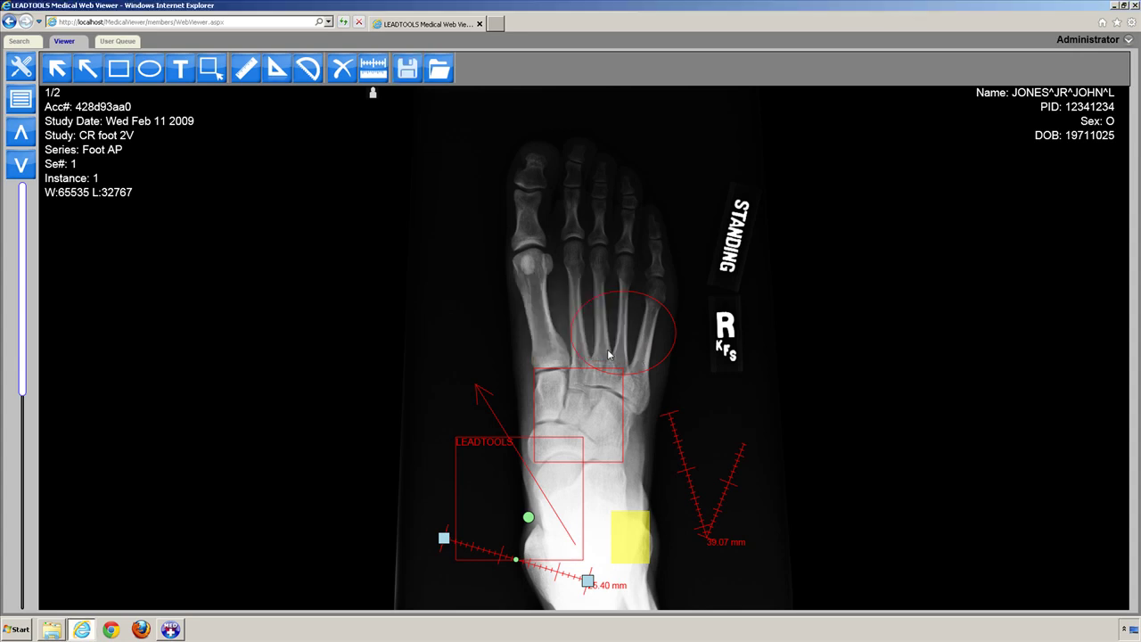
# - Delete all annotations from the foot image and load the second saved annotation set named "test"
pyautogui.moveTo(403, 163)
pyautogui.mouseDown()
pyautogui.moveTo(635, 531)
pyautogui.moveTo(758, 595)
pyautogui.mouseUp()
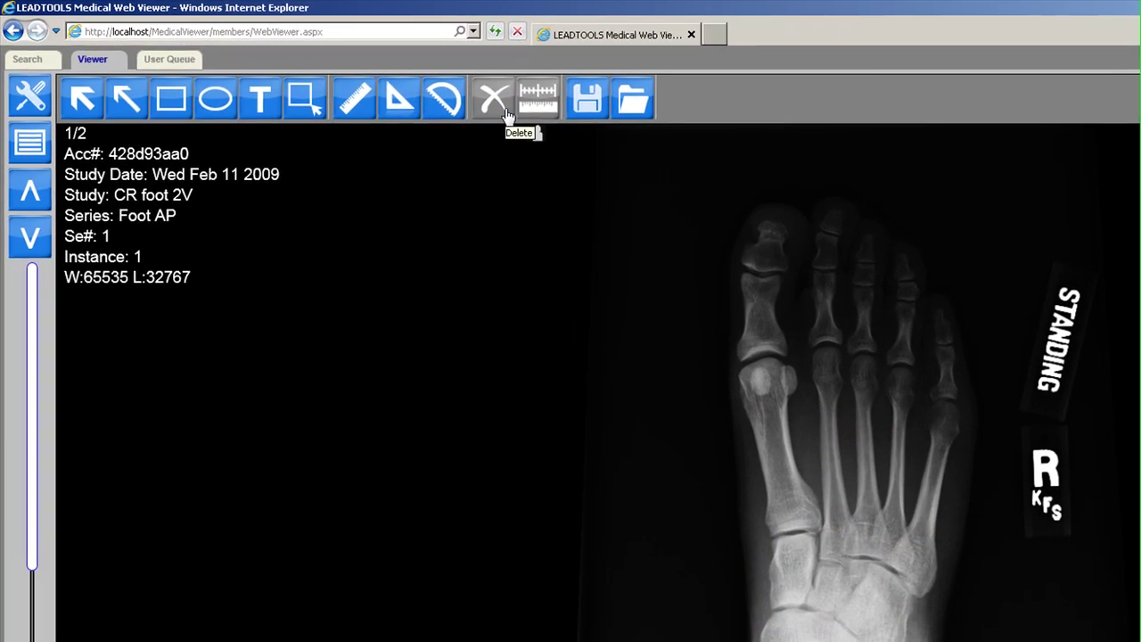
pyautogui.click(350, 77)
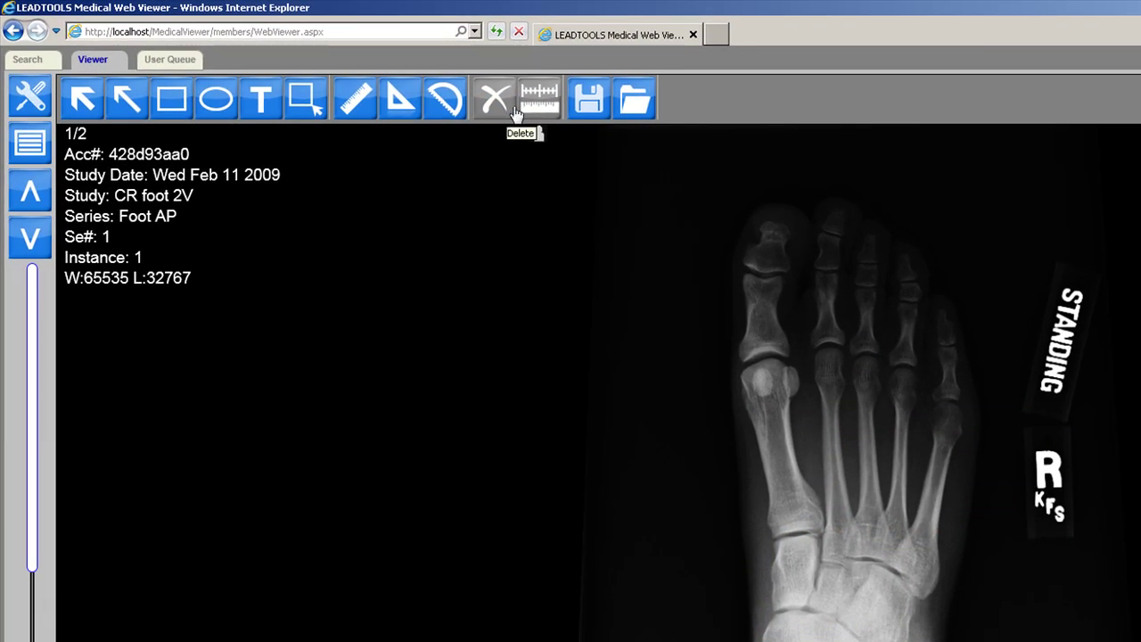
pyautogui.click(630, 108)
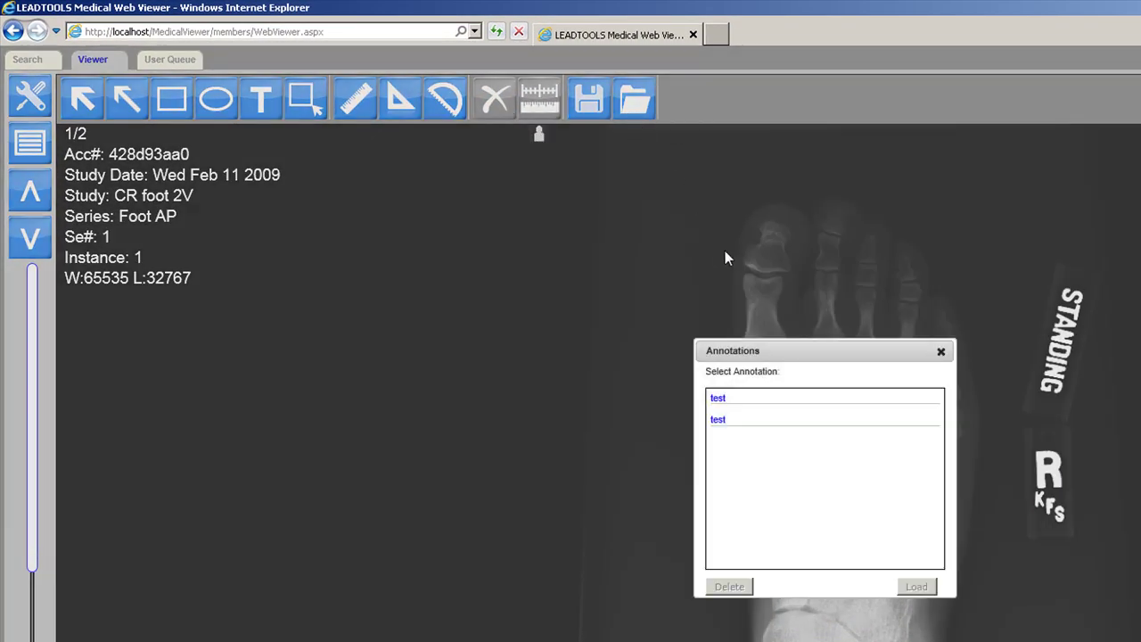
pyautogui.click(726, 425)
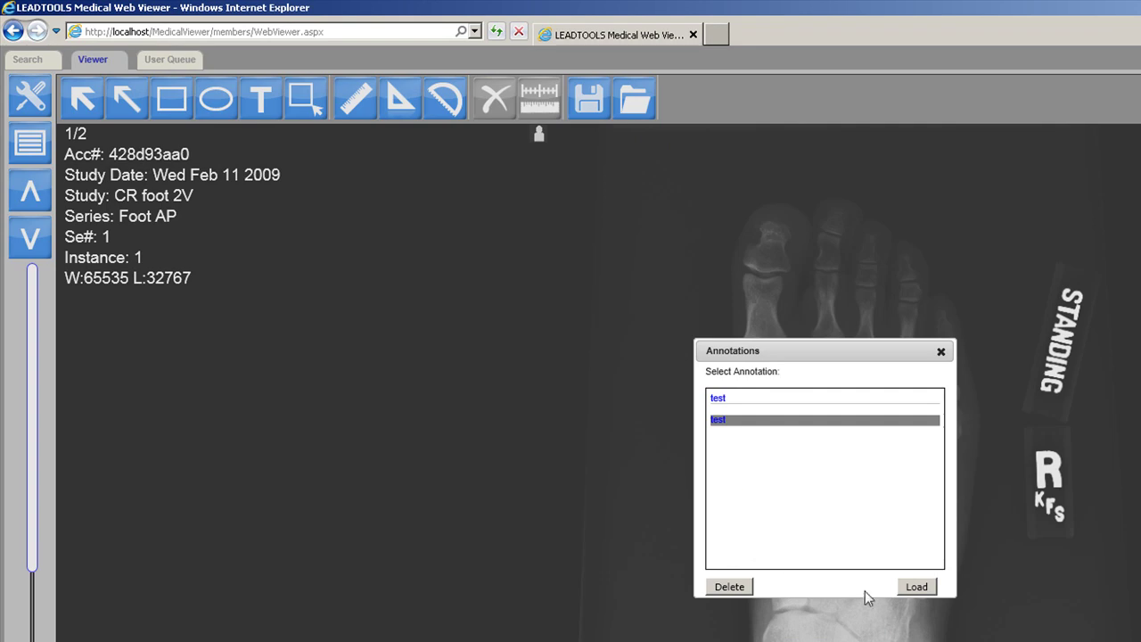
pyautogui.click(915, 586)
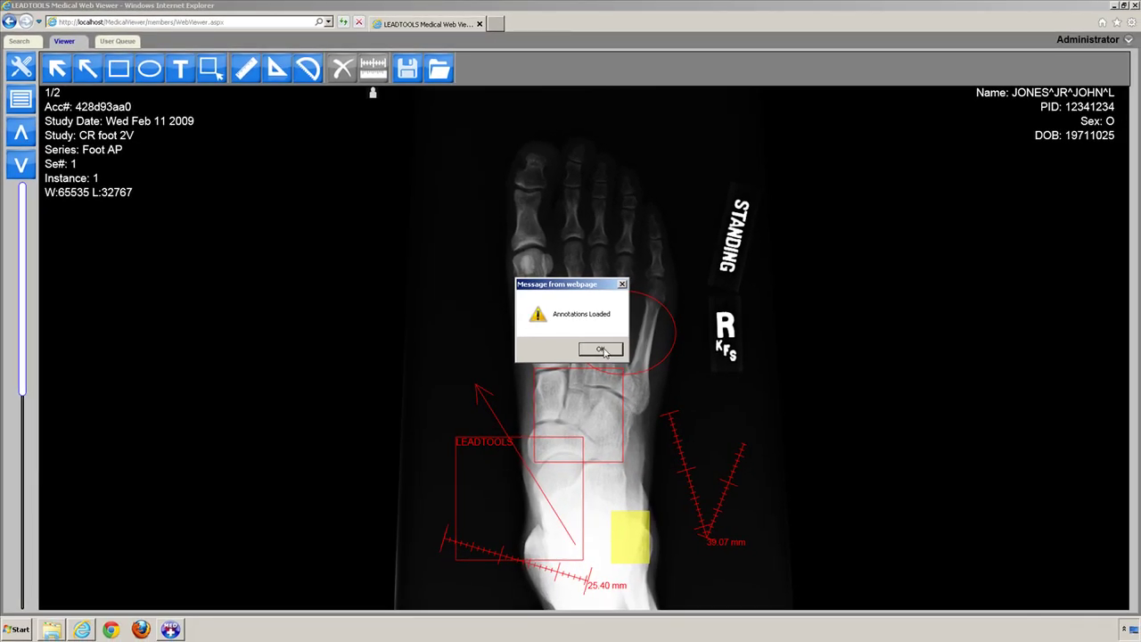
pyautogui.click(601, 349)
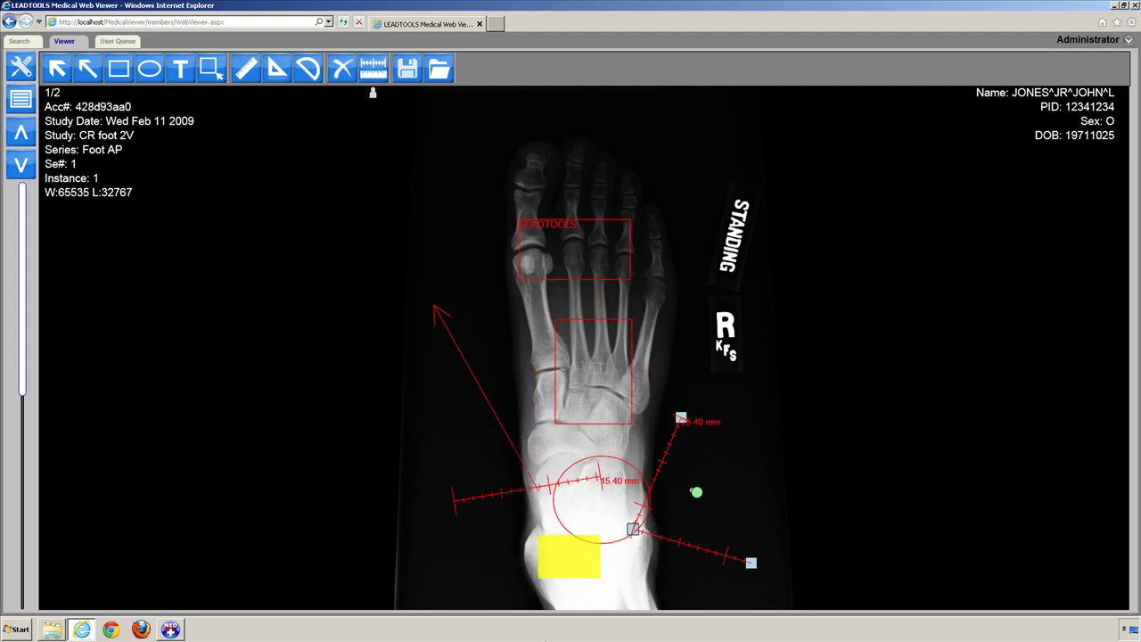
# - Switch to Windows Explorer, open the Web Viewer Configuration C# Projects shortcut, and go up to the MedicalWebViewer source folder
pyautogui.click(52, 630)
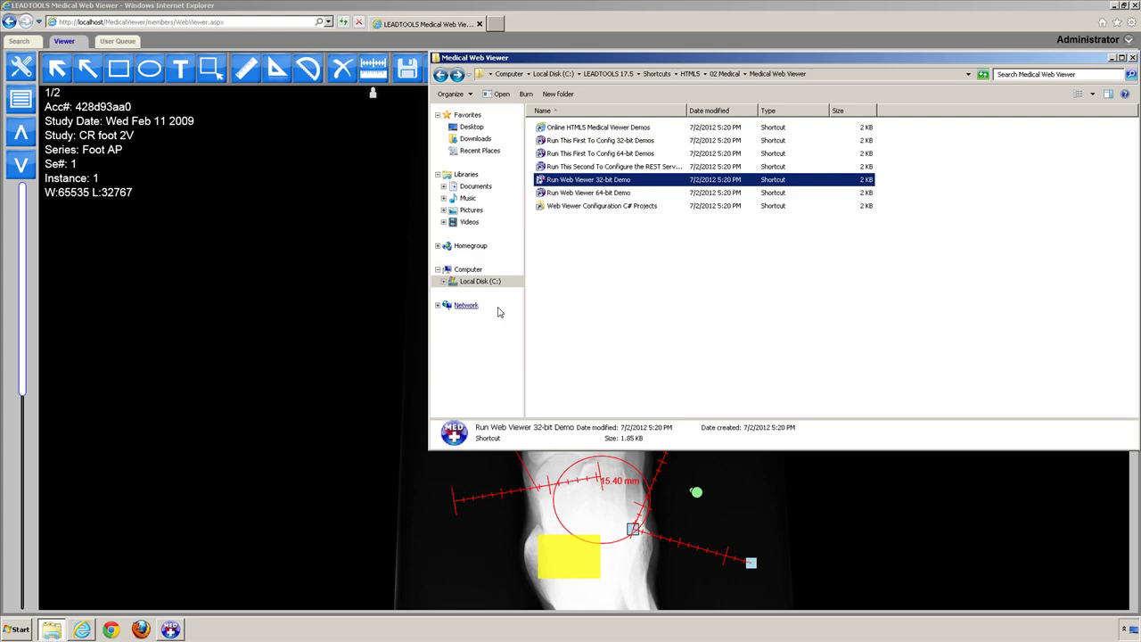
pyautogui.doubleClick(567, 207)
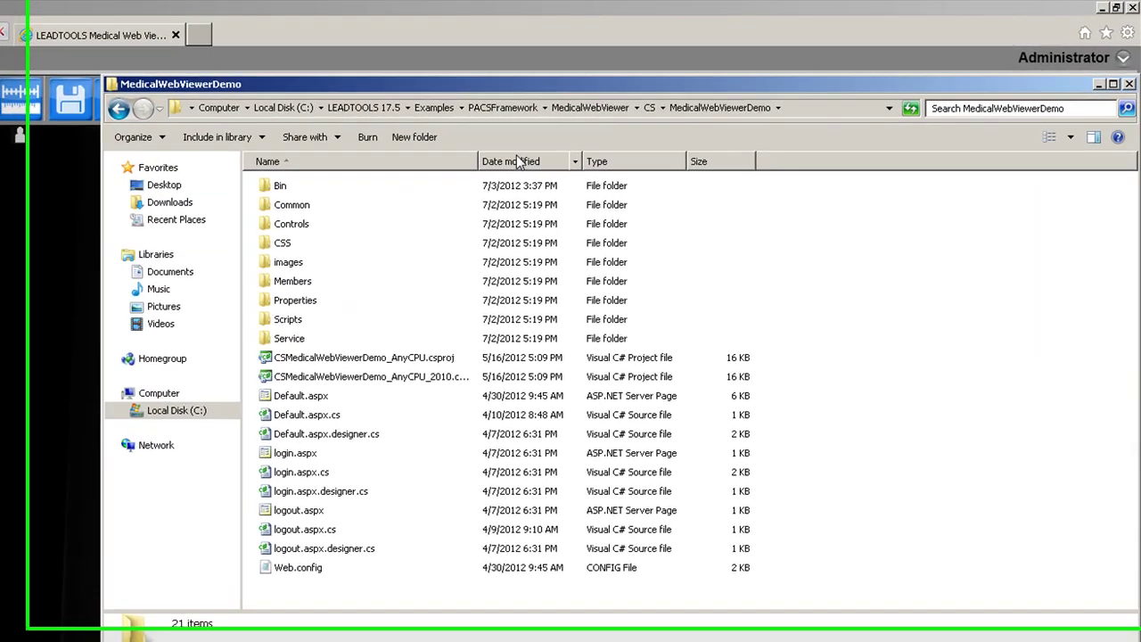
pyautogui.click(571, 110)
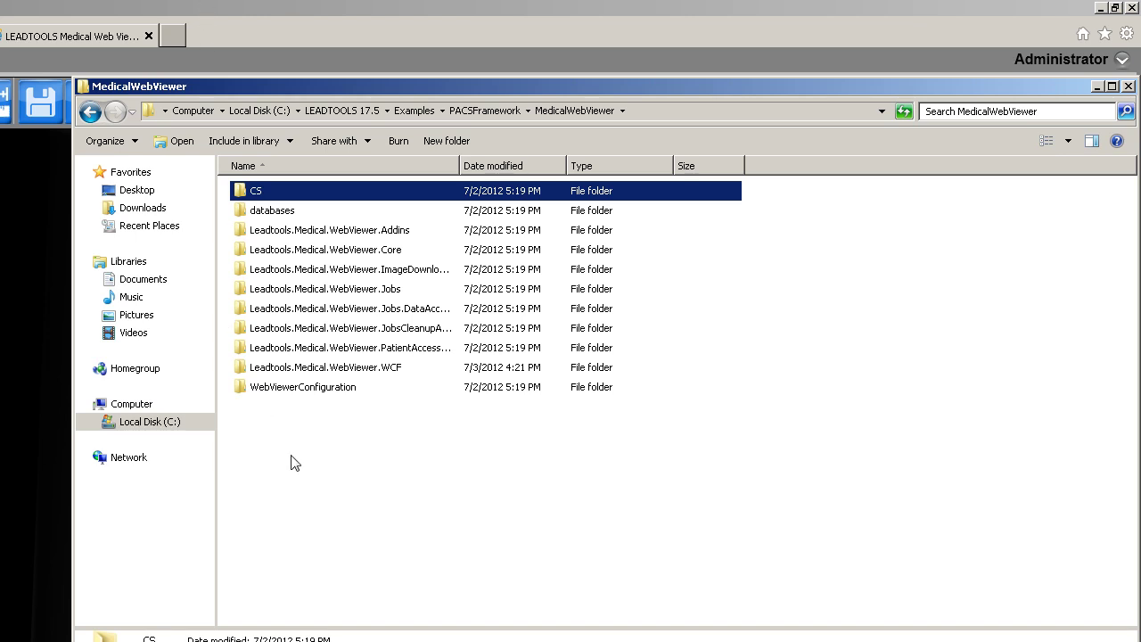
pyautogui.click(305, 519)
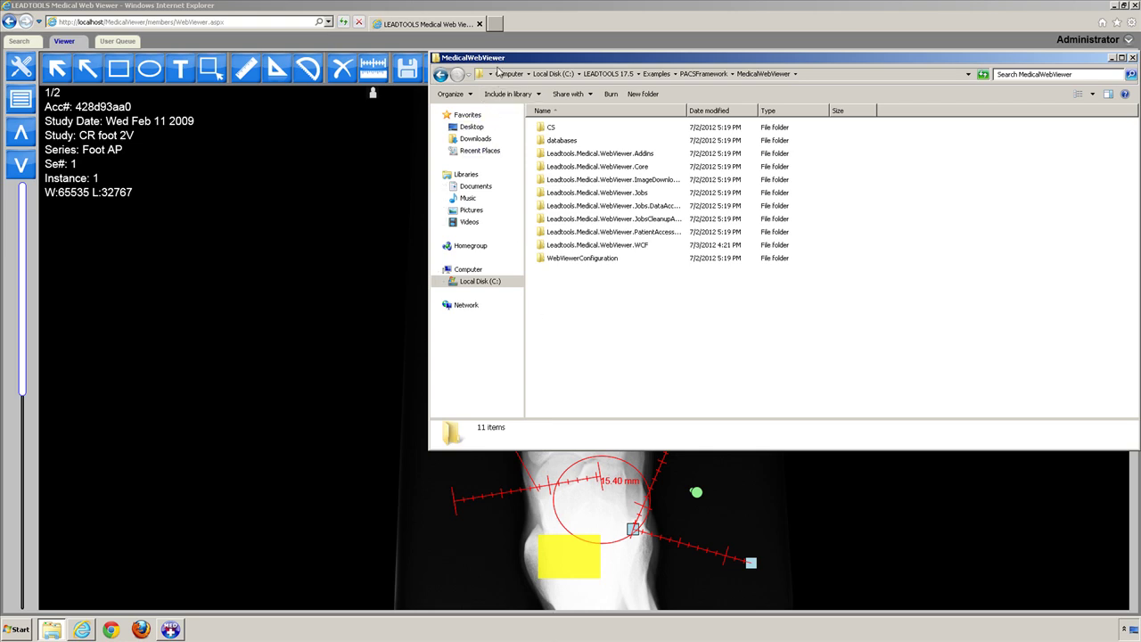
# - Switch back to Internet Explorer and open the LEADTOOLS home page in a new tab
pyautogui.click(497, 26)
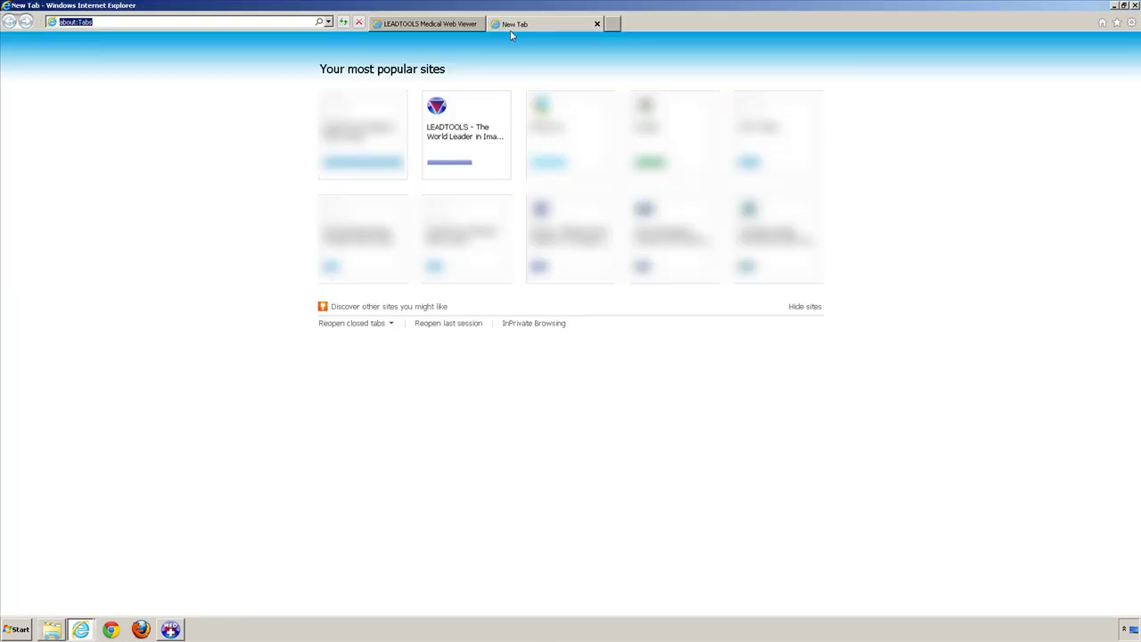
pyautogui.click(475, 130)
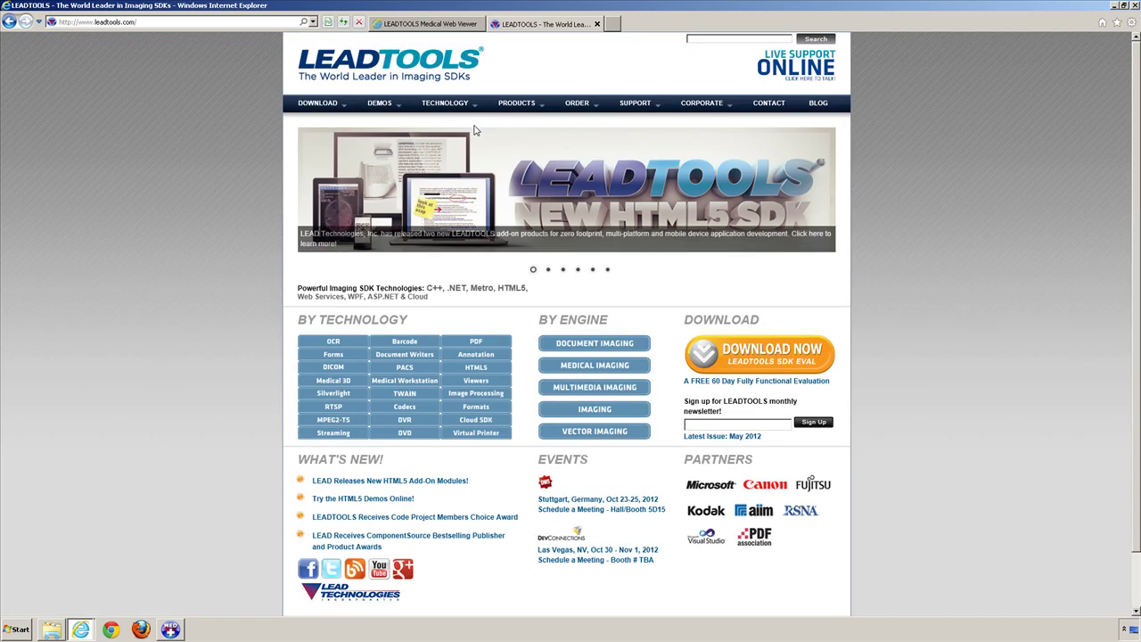
# - Open the Medical Web Viewer demo page on the LEADTOOLS site and run the HTML5 Viewer demo
pyautogui.moveTo(385, 107)
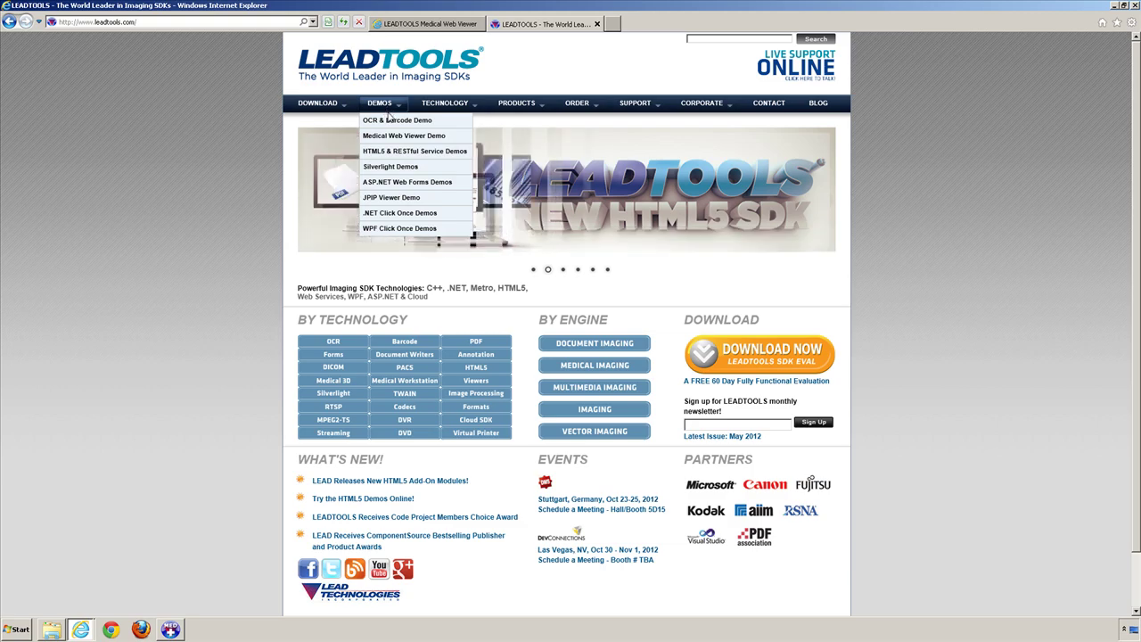
pyautogui.click(392, 136)
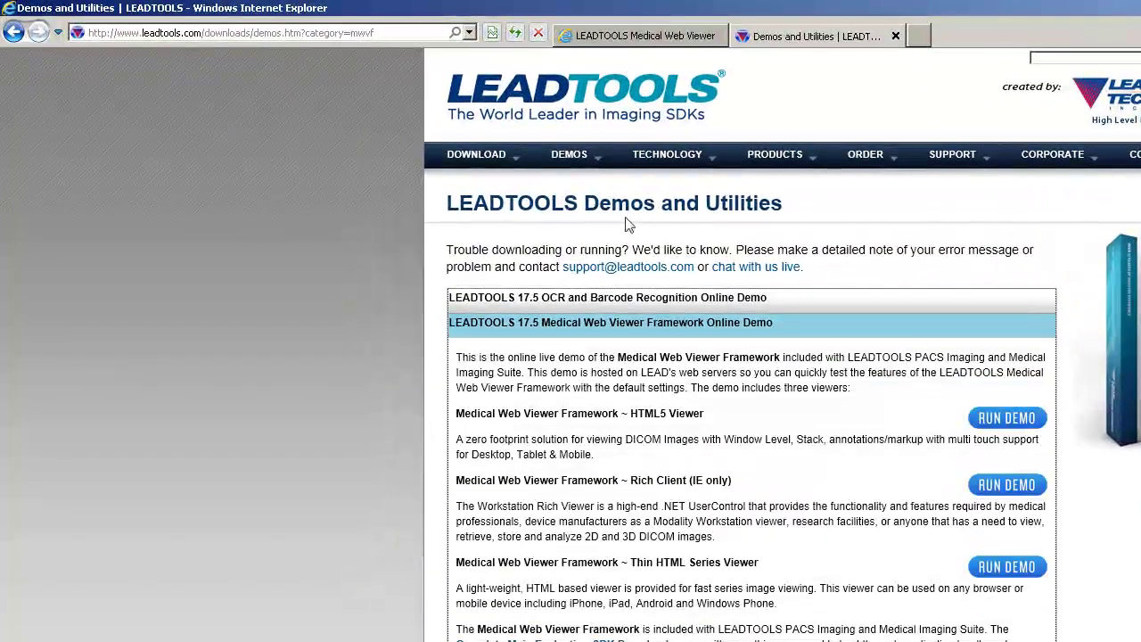
pyautogui.click(990, 419)
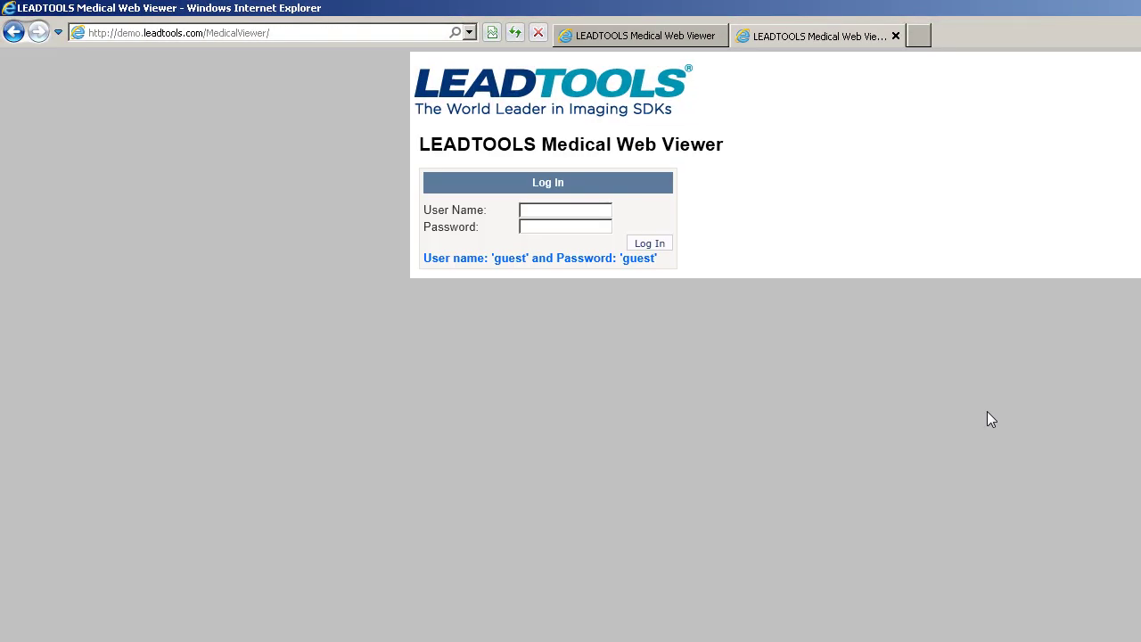
# - Enter the demo account's user name and password and log in to the Medical Web Viewer
pyautogui.click(593, 209)
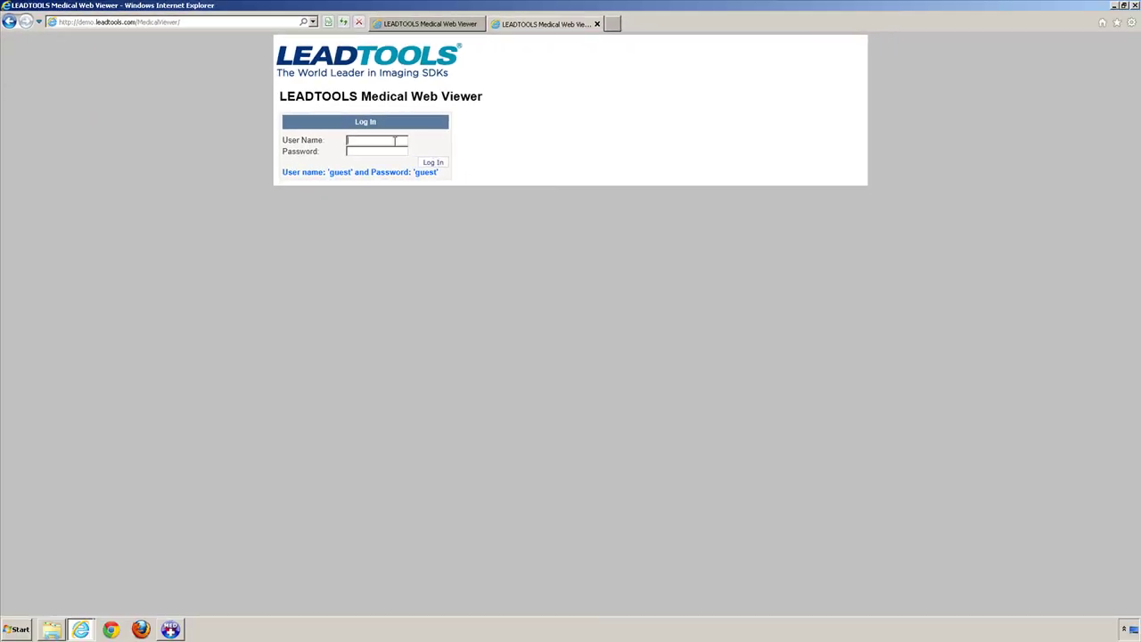
pyautogui.click(394, 141)
pyautogui.click(384, 150)
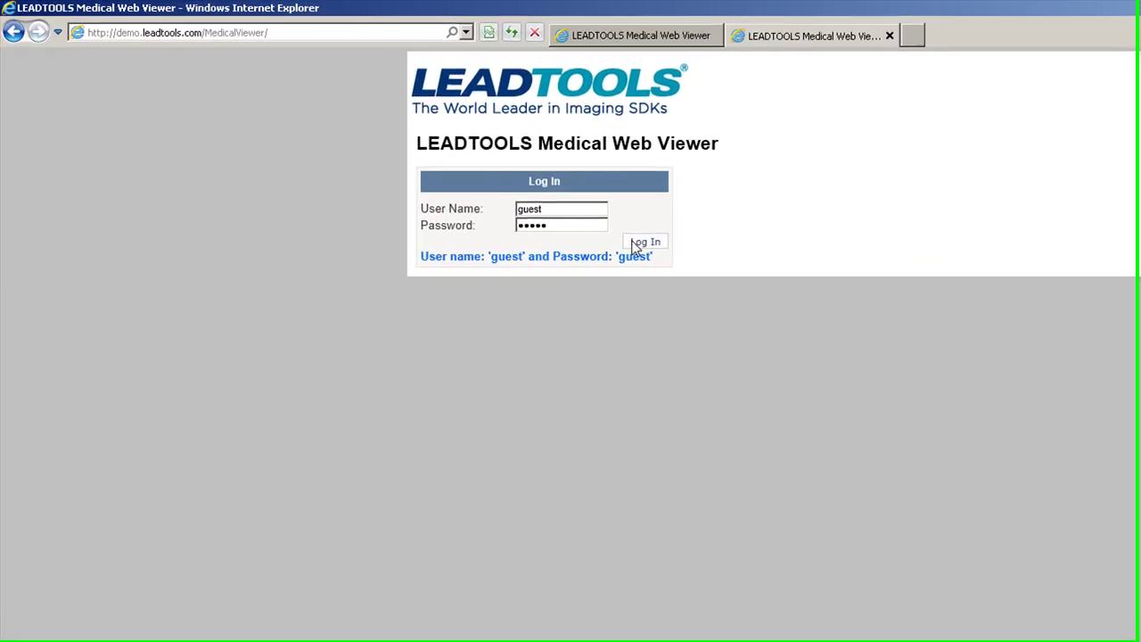
pyautogui.click(643, 243)
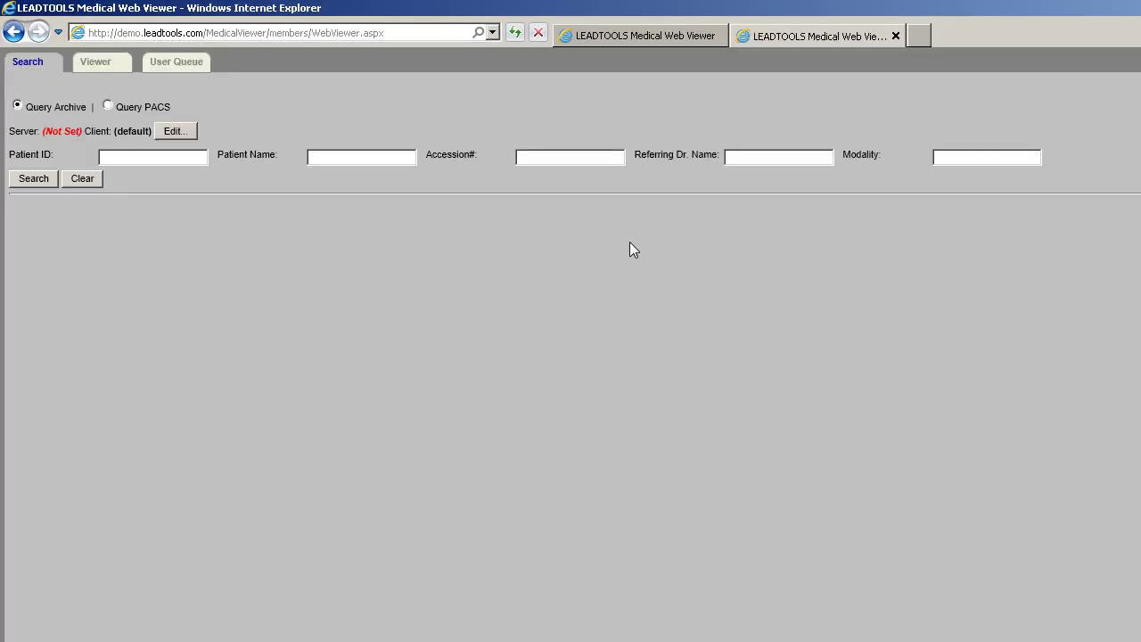
# - Search the archive without filters and open the XA "test series" of the study described as "test study"
pyautogui.click(36, 178)
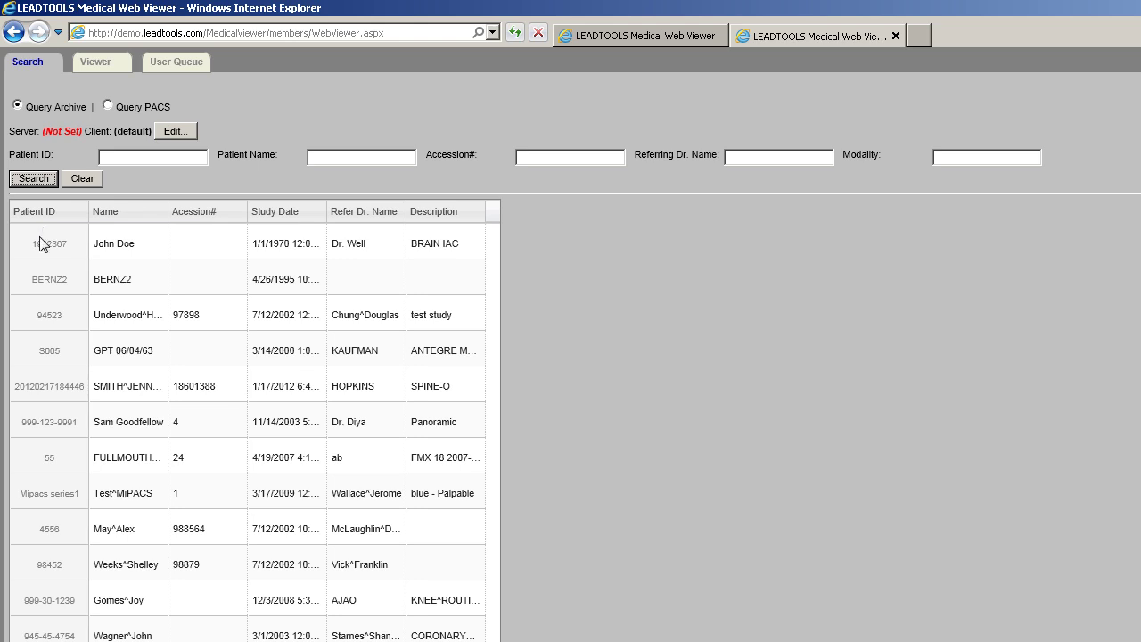
pyautogui.click(46, 312)
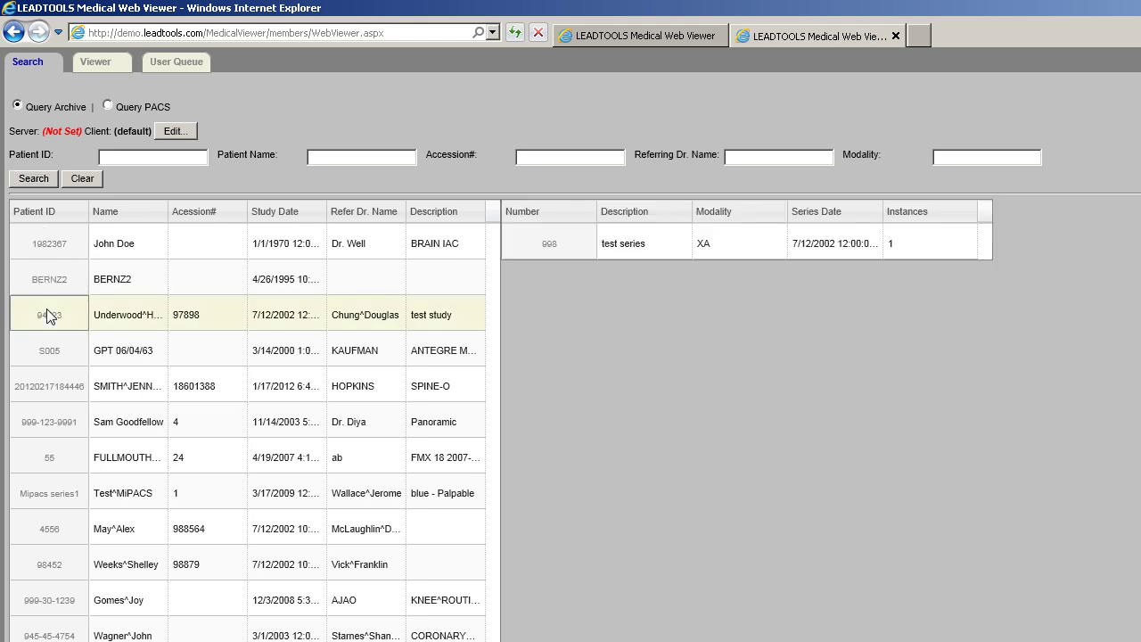
pyautogui.doubleClick(563, 253)
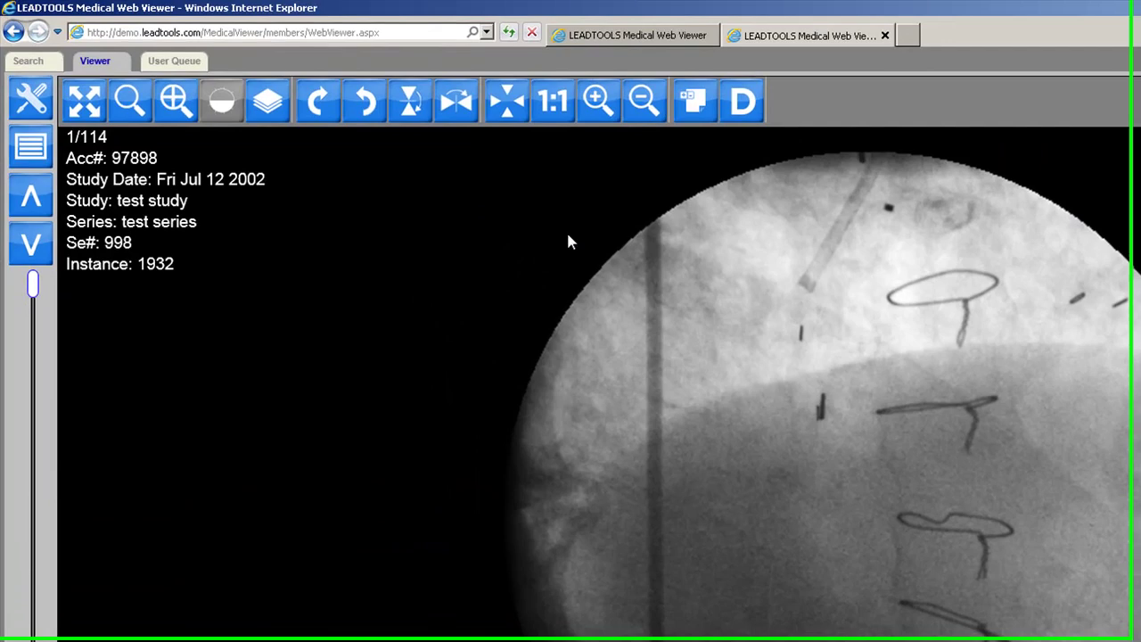
# - Return to the archive results and open the Macroscopic Images series of the "blue - Palpable" study
pyautogui.click(34, 60)
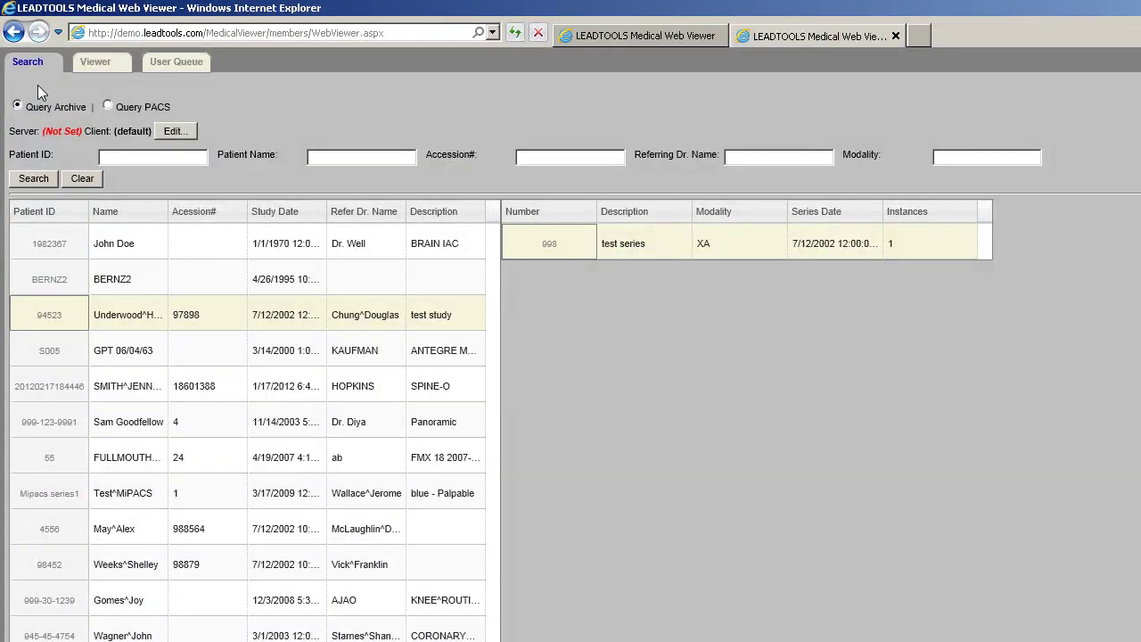
pyautogui.click(39, 493)
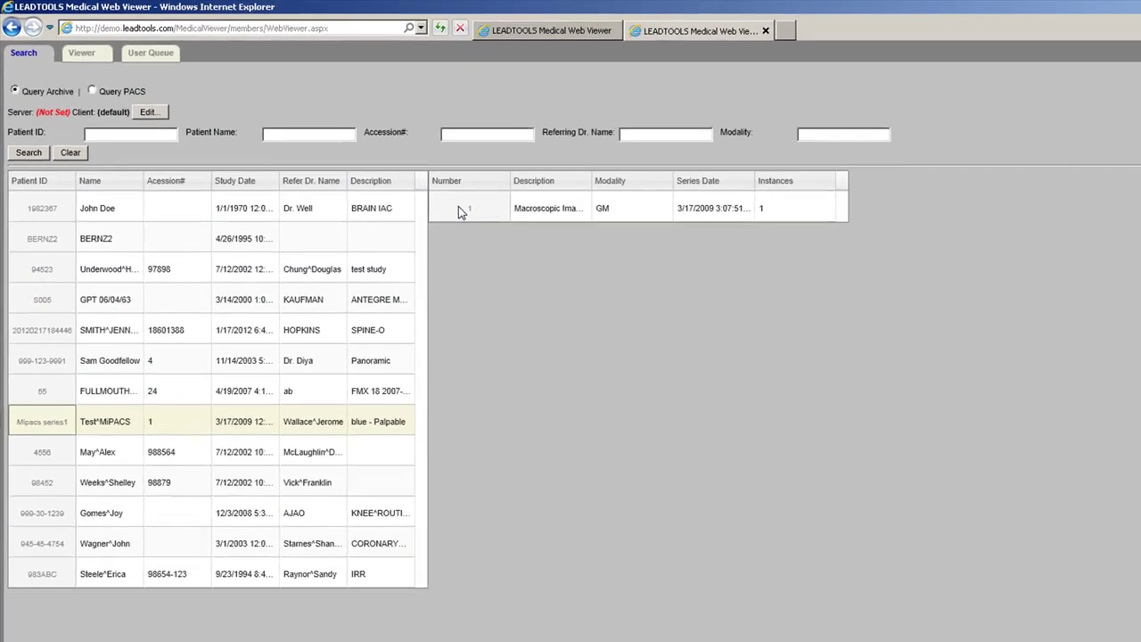
pyautogui.doubleClick(458, 206)
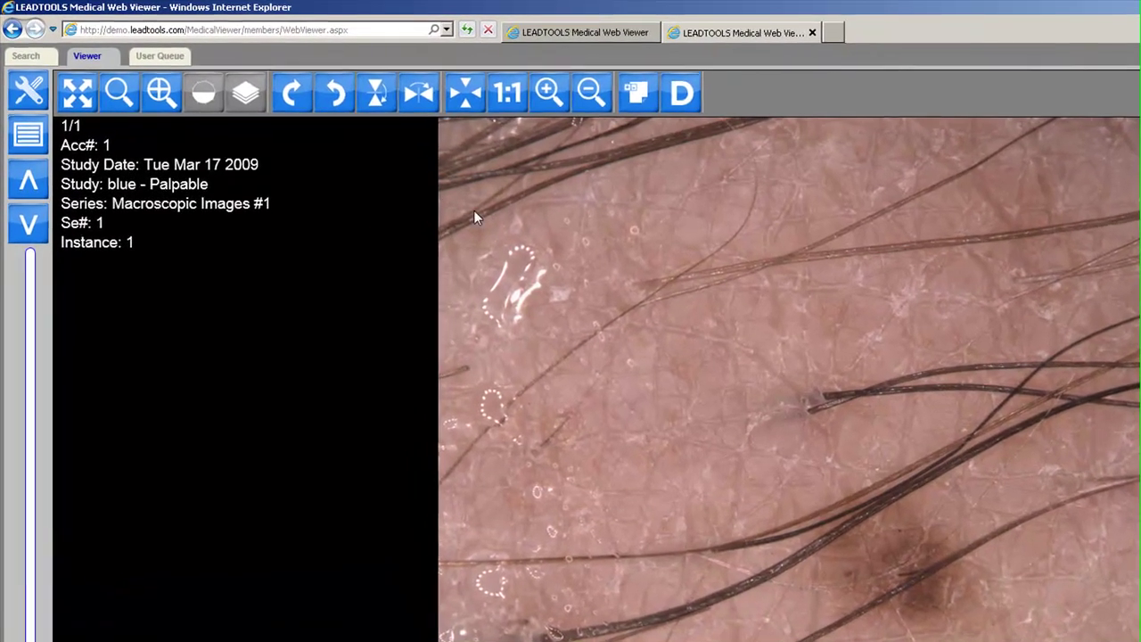
# - Return to the archive results and open the US series of the first 7/12/2002 study listed below "blue - Palpable"
pyautogui.click(26, 56)
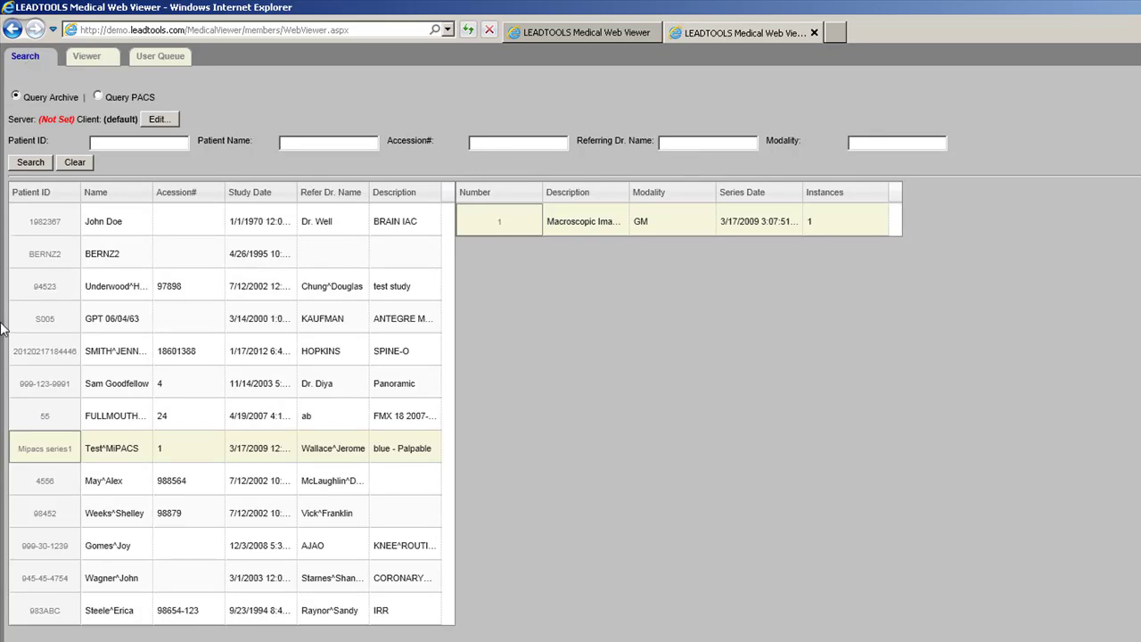
pyautogui.click(29, 484)
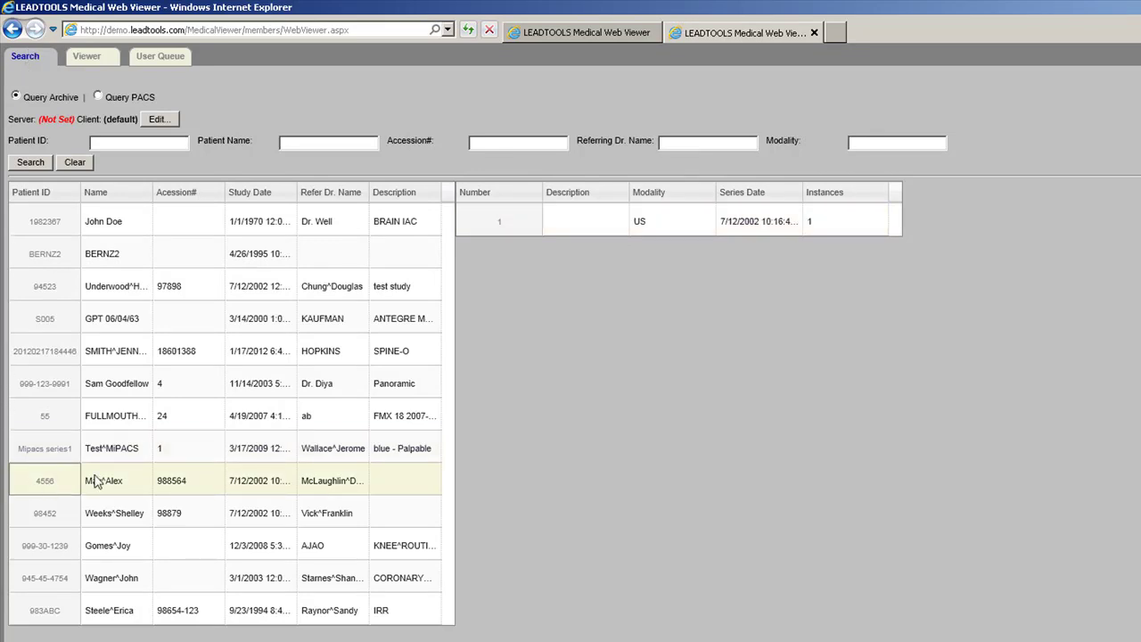
pyautogui.doubleClick(500, 226)
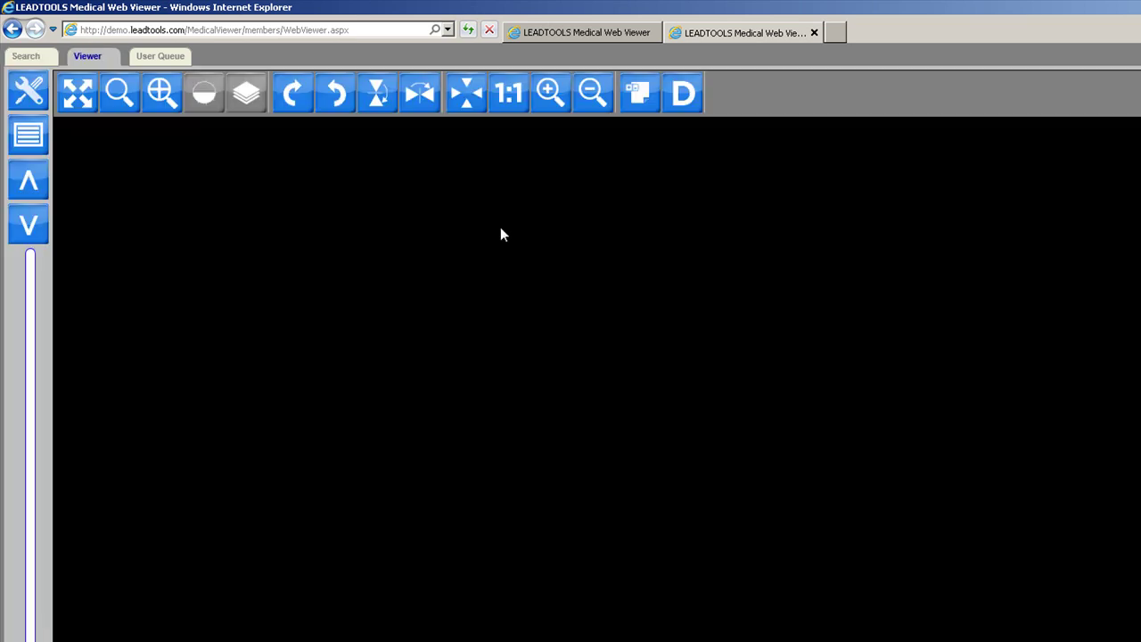
# - Open the series of the CORONARY CTA study from the archive results, view it, and return to the search page
pyautogui.click(10, 58)
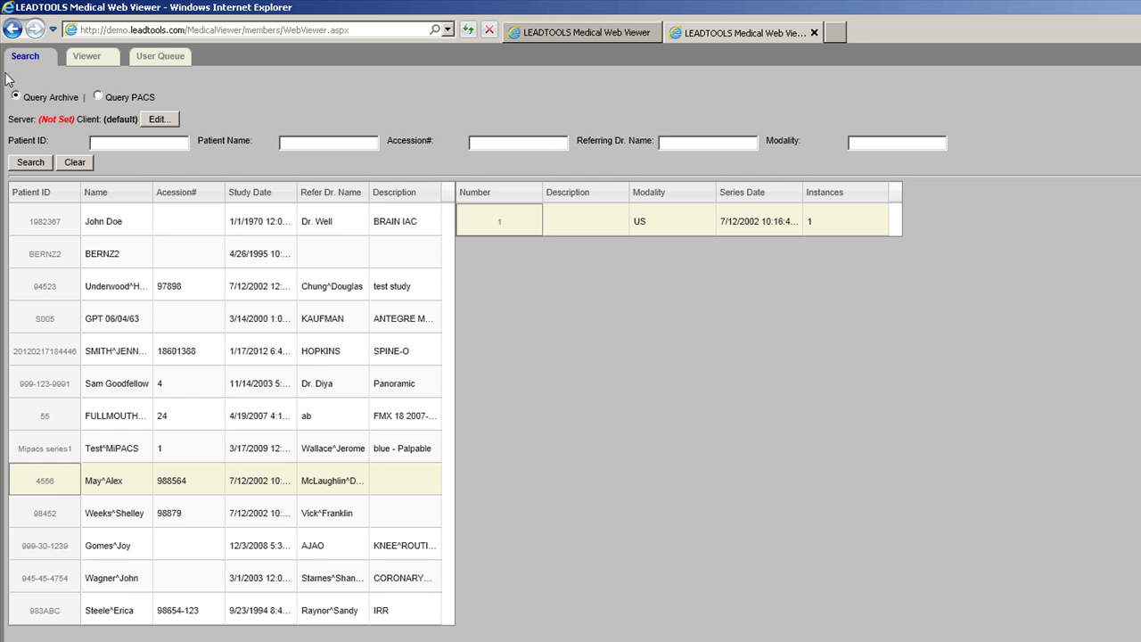
pyautogui.click(47, 584)
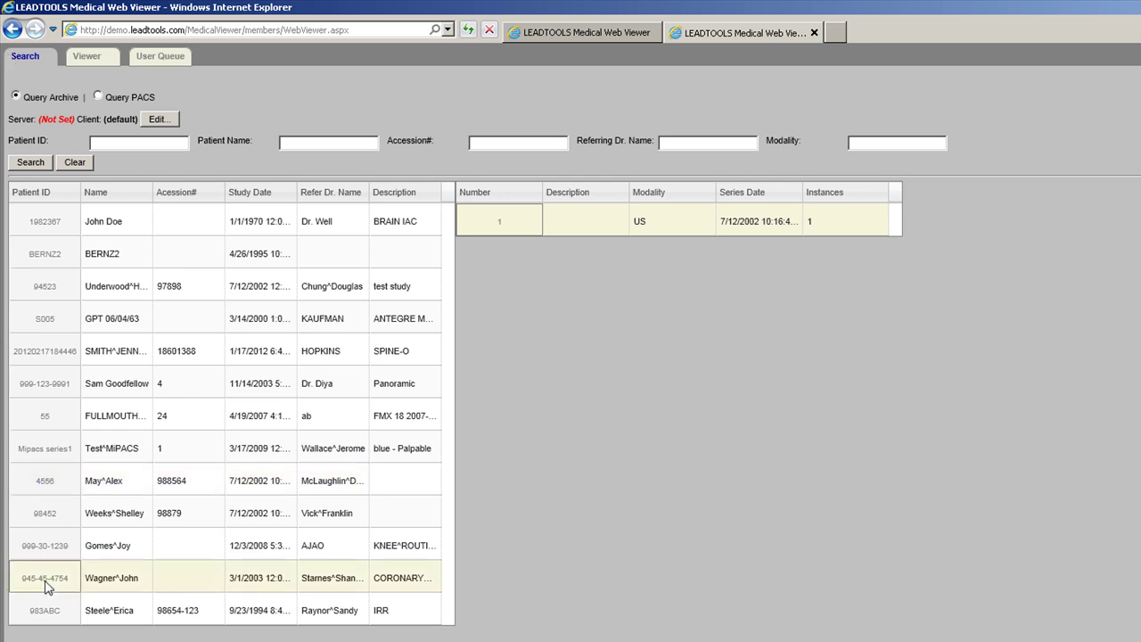
pyautogui.doubleClick(504, 221)
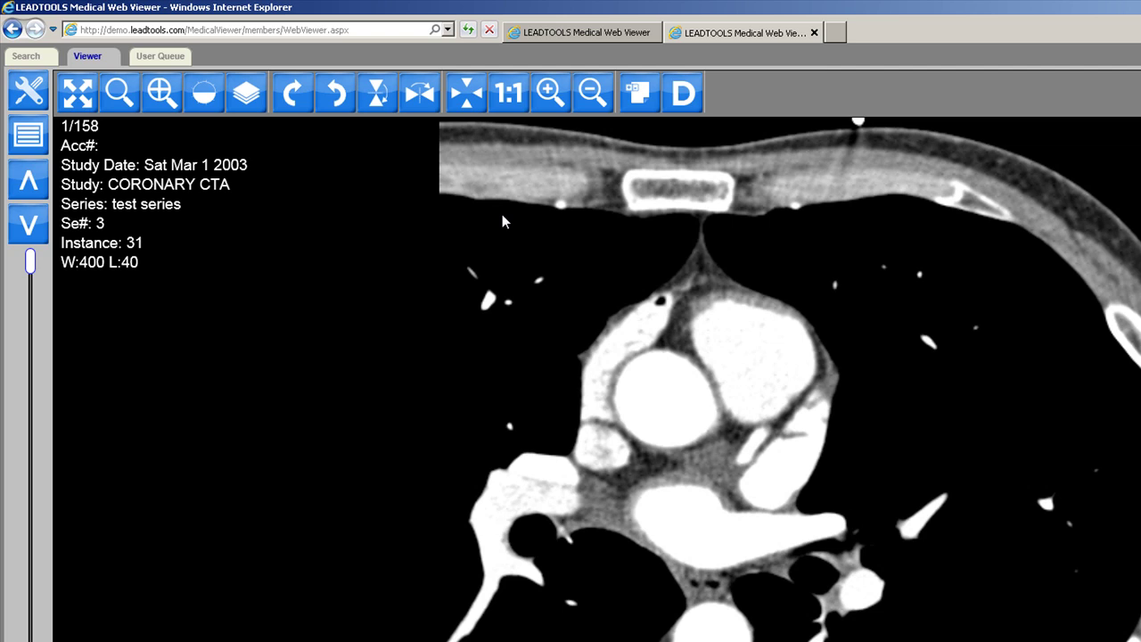
pyautogui.click(37, 57)
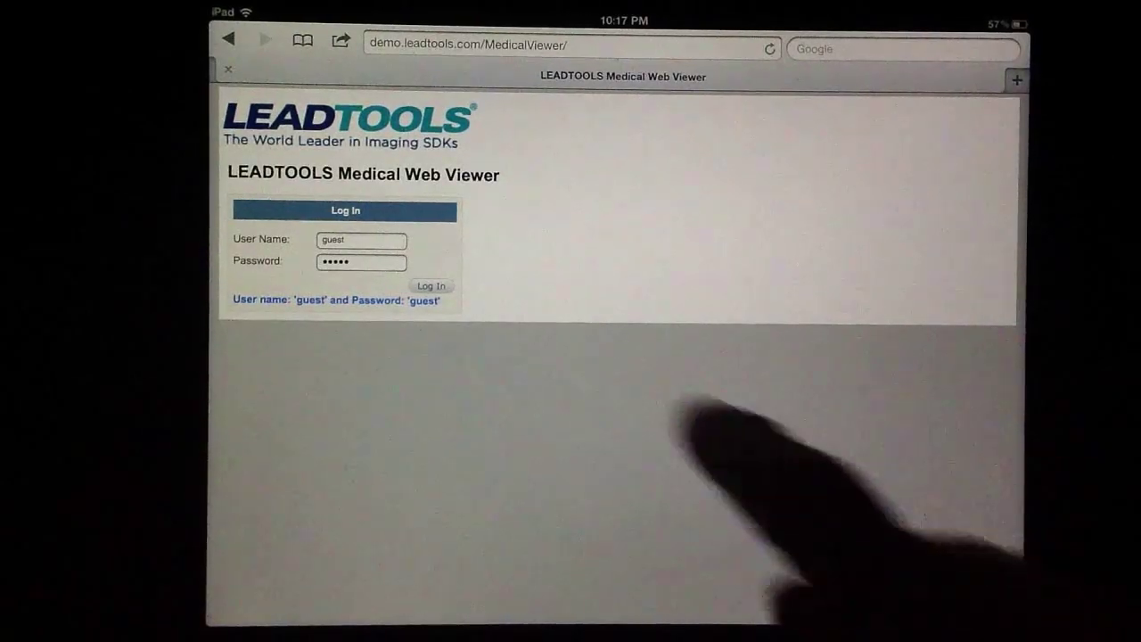
# - On the iPad, log in to the Medical Web Viewer and open the NM series of the 4/26/1995 study
pyautogui.click(431, 286)
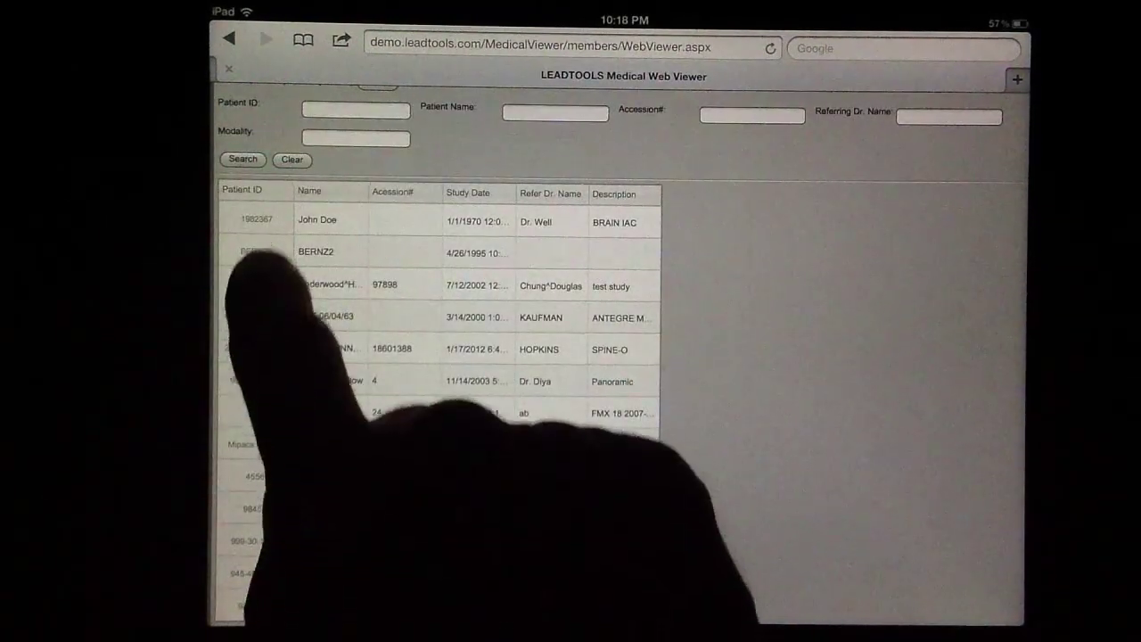
pyautogui.click(316, 251)
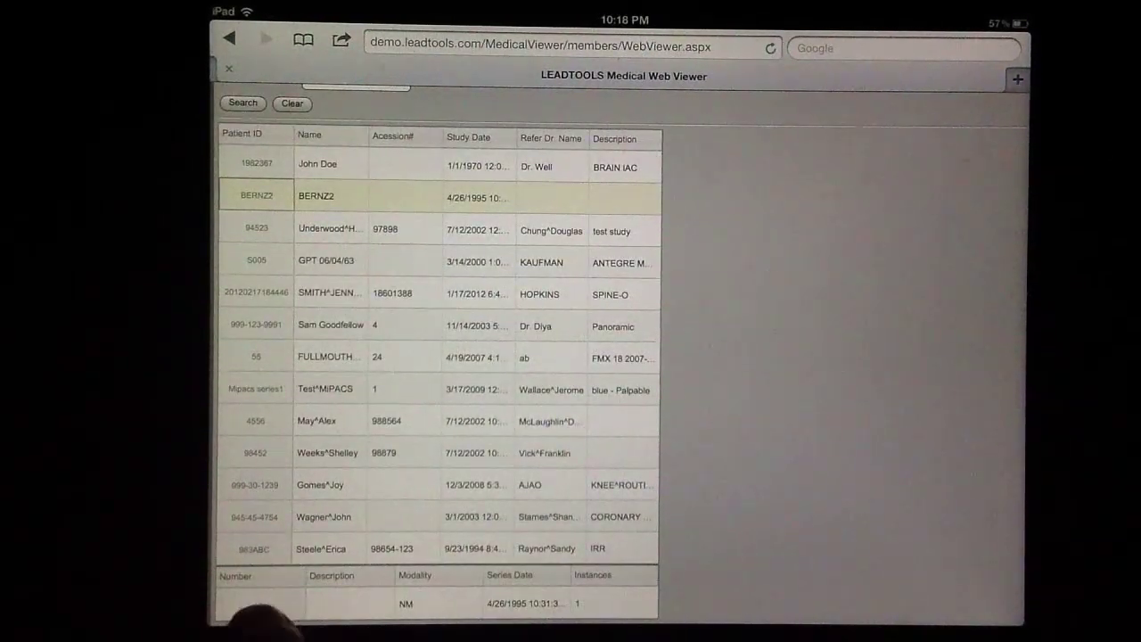
pyautogui.click(263, 604)
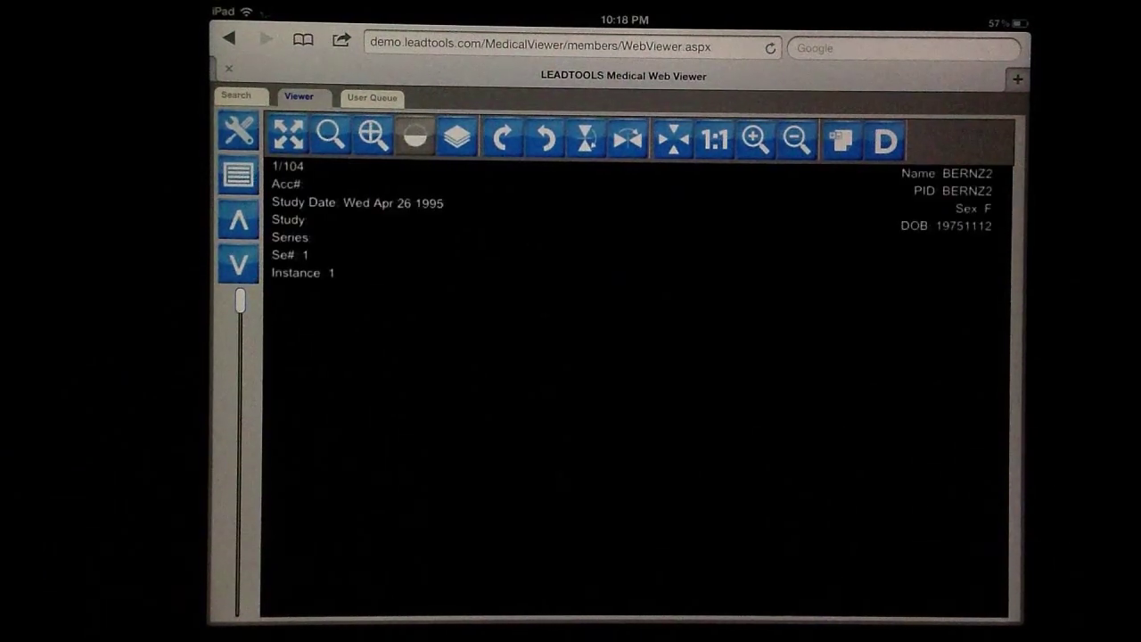
# - Adjust the NM image's window level to W 285 L 98 and scroll through the series with the Stack tool
pyautogui.click(415, 135)
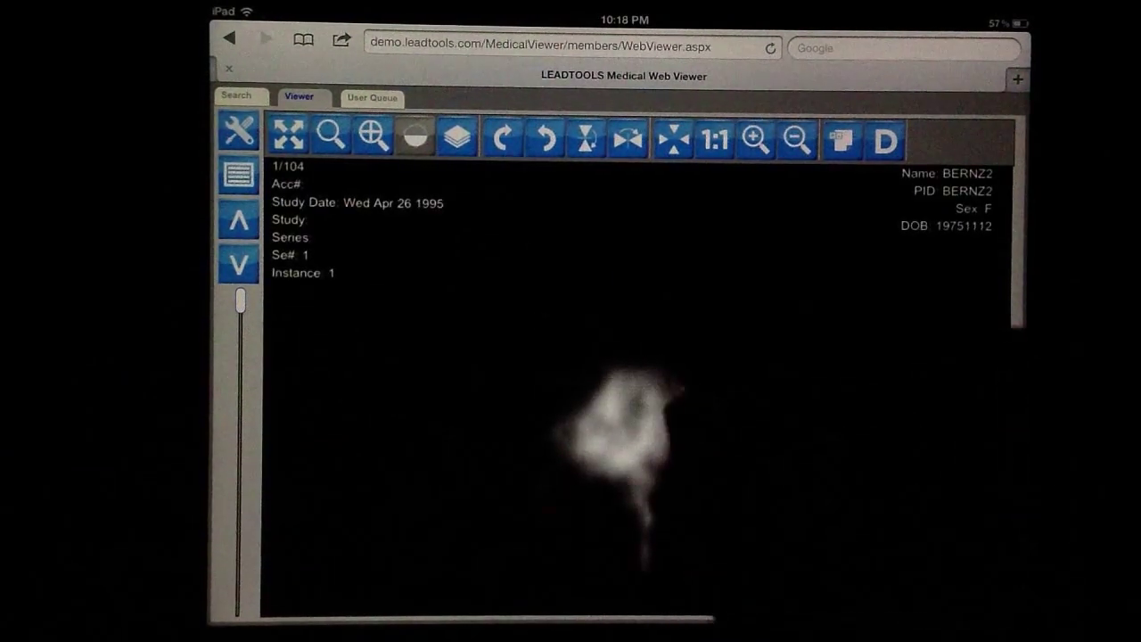
pyautogui.click(415, 135)
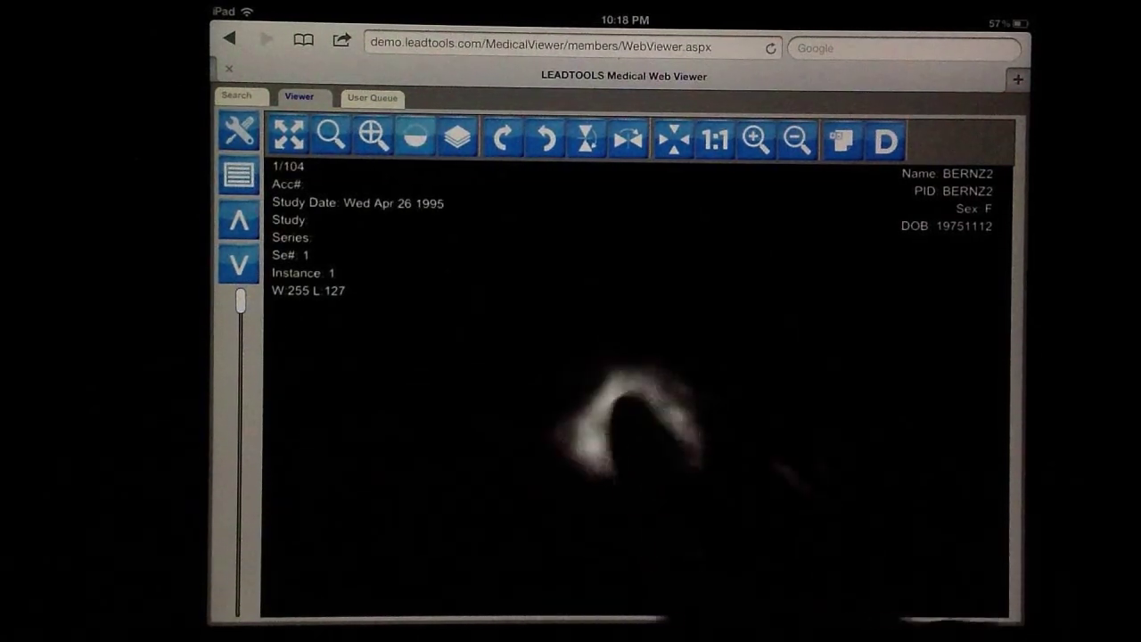
pyautogui.moveTo(615, 418); pyautogui.dragTo(615, 445)
pyautogui.click(415, 135)
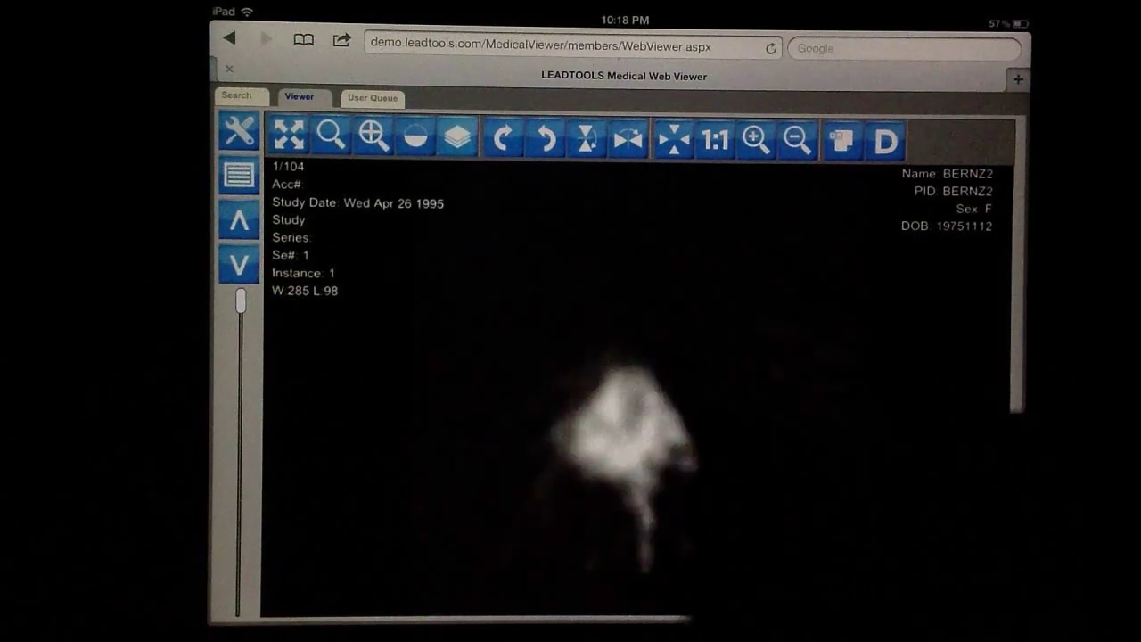
pyautogui.moveTo(652, 401); pyautogui.dragTo(683, 255)
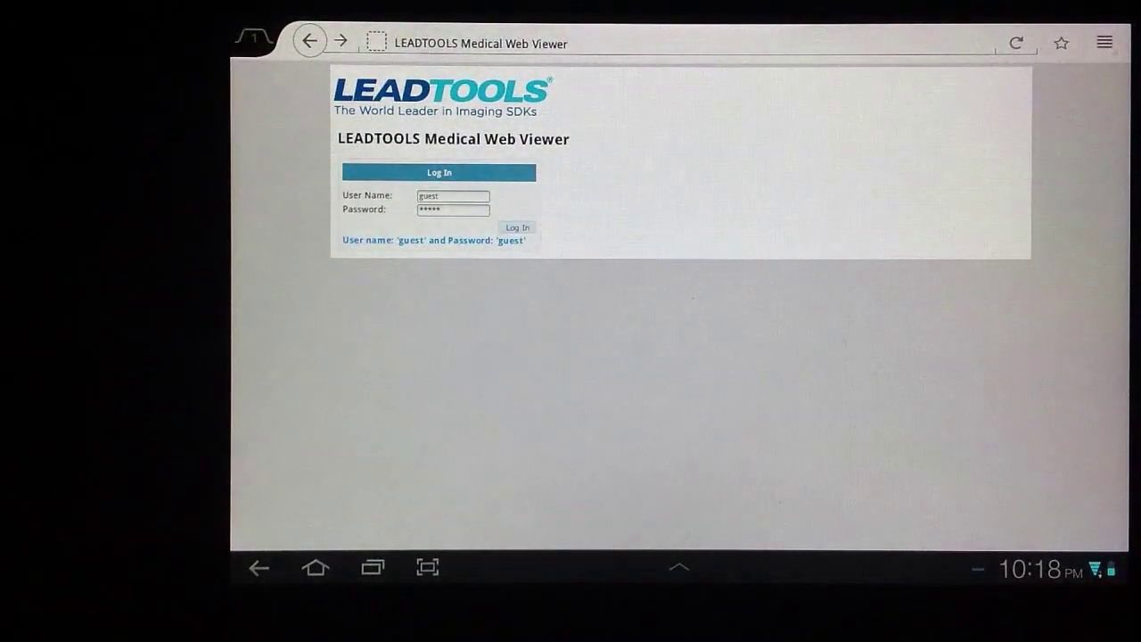
# - On the Android tablet, log in to the Medical Web Viewer and open the series of the 3/14/2000 ANTEGRE study
pyautogui.click(518, 227)
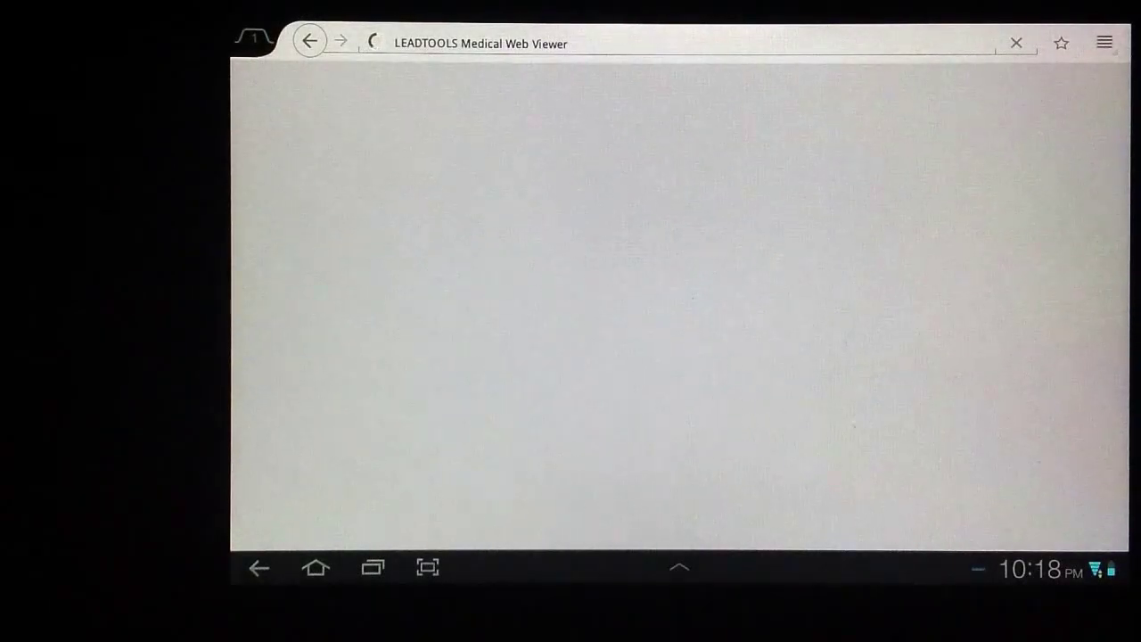
pyautogui.click(257, 160)
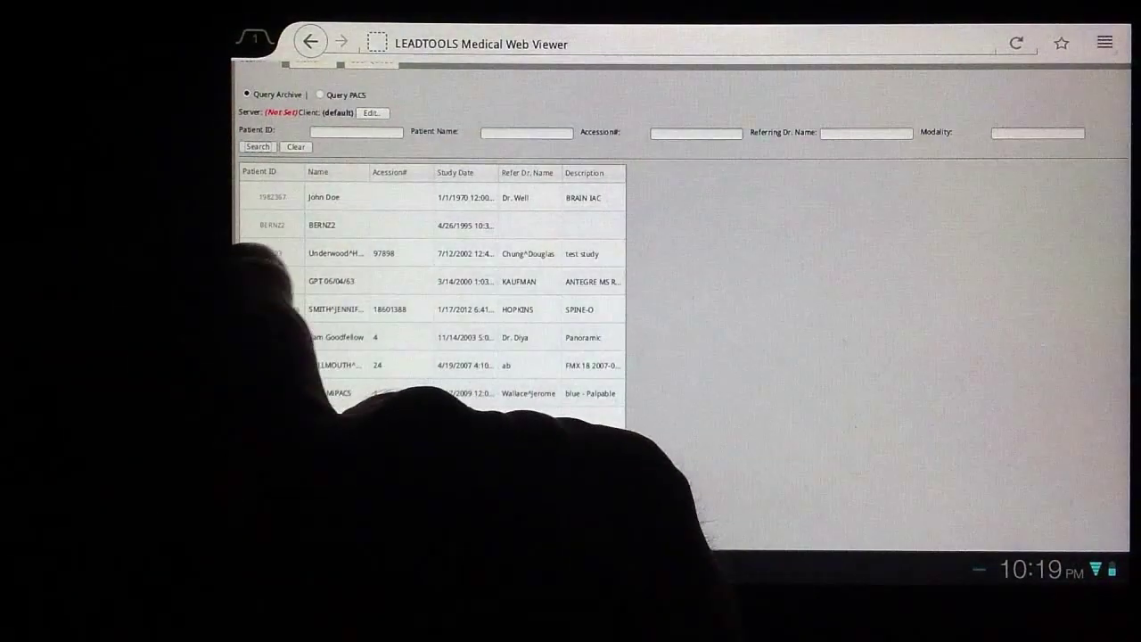
pyautogui.click(272, 282)
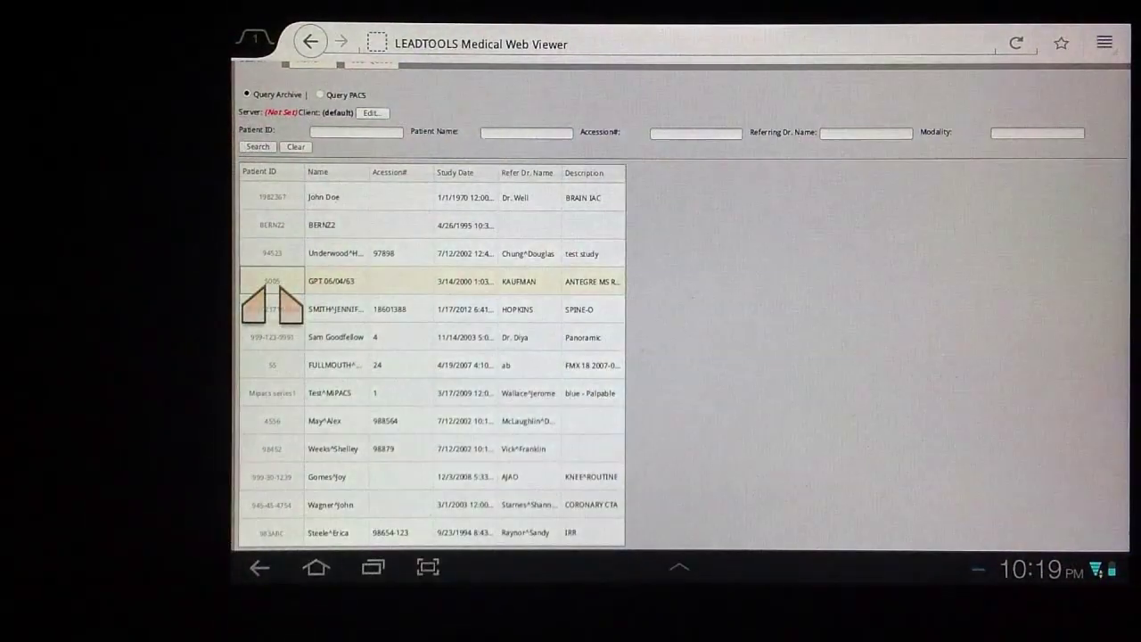
pyautogui.doubleClick(646, 225)
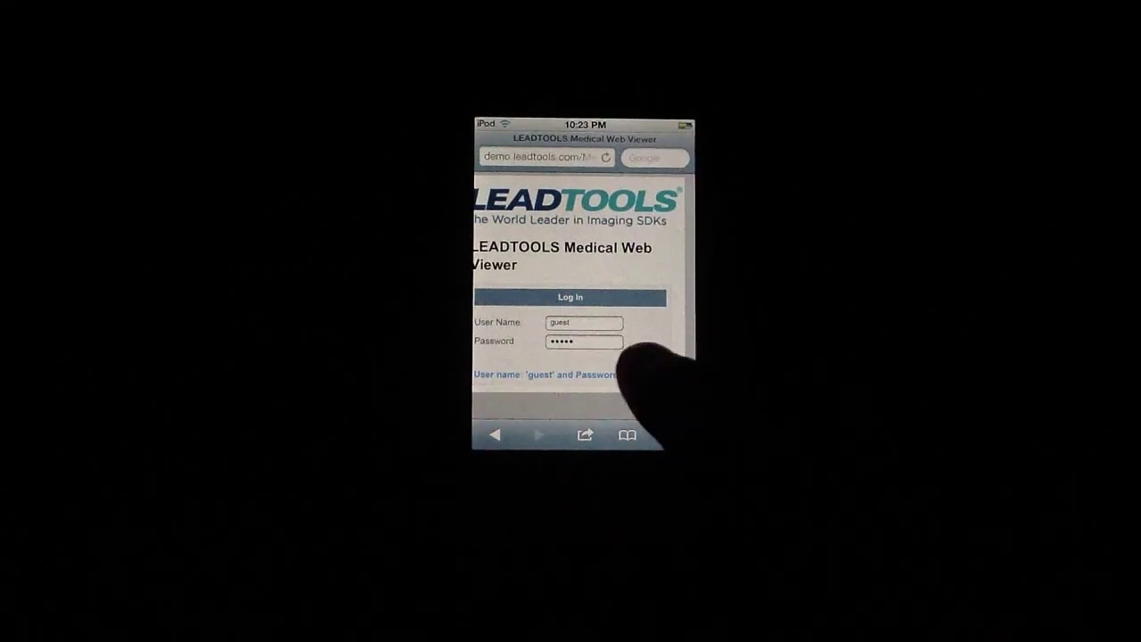
# - On the iPod, log in to the Medical Web Viewer and select the KNEE^ROUTINE study from the archive results
pyautogui.click(644, 362)
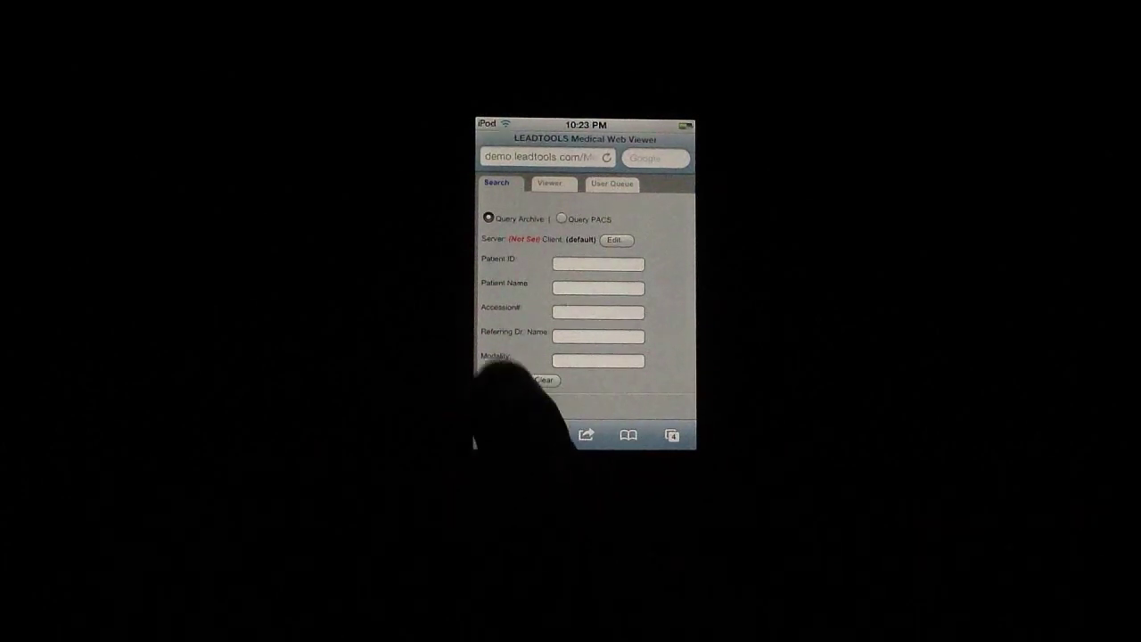
pyautogui.click(500, 379)
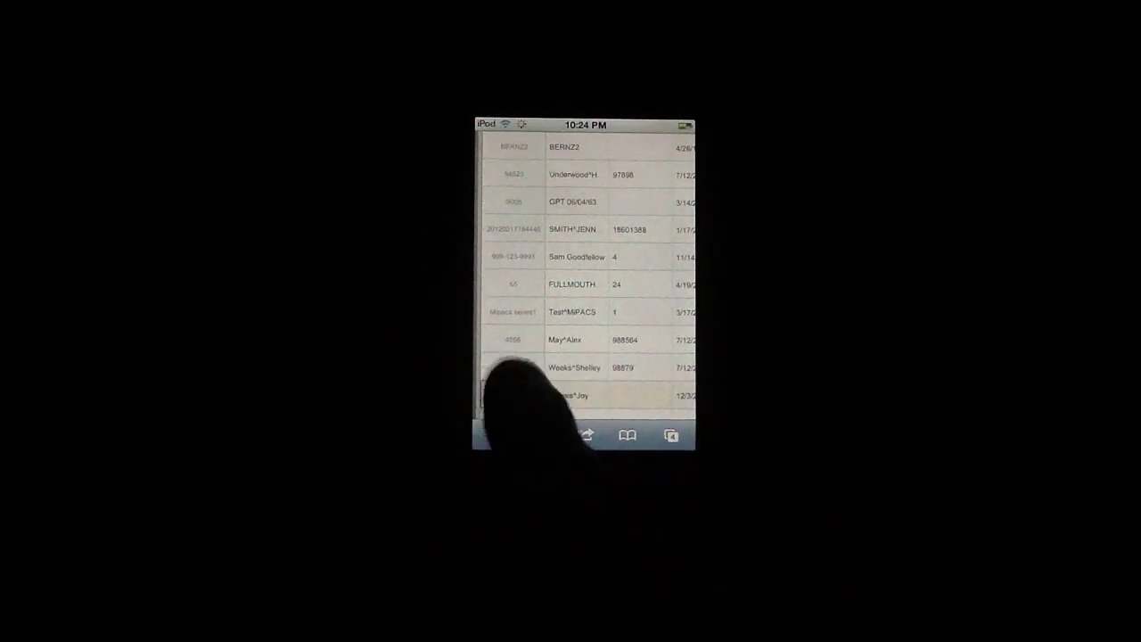
pyautogui.click(512, 395)
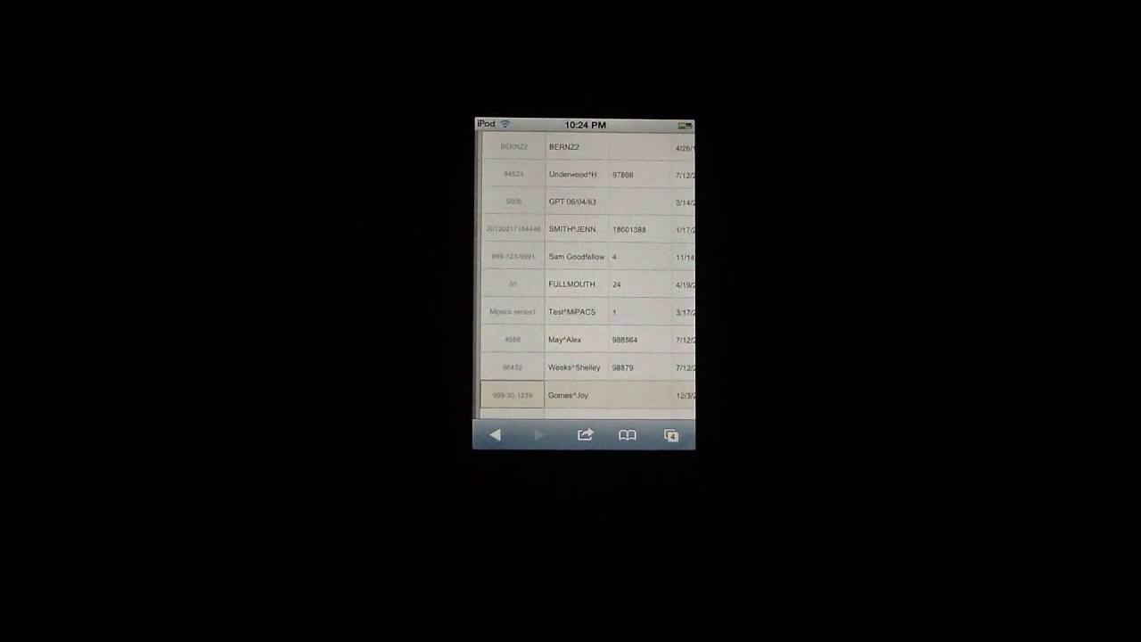